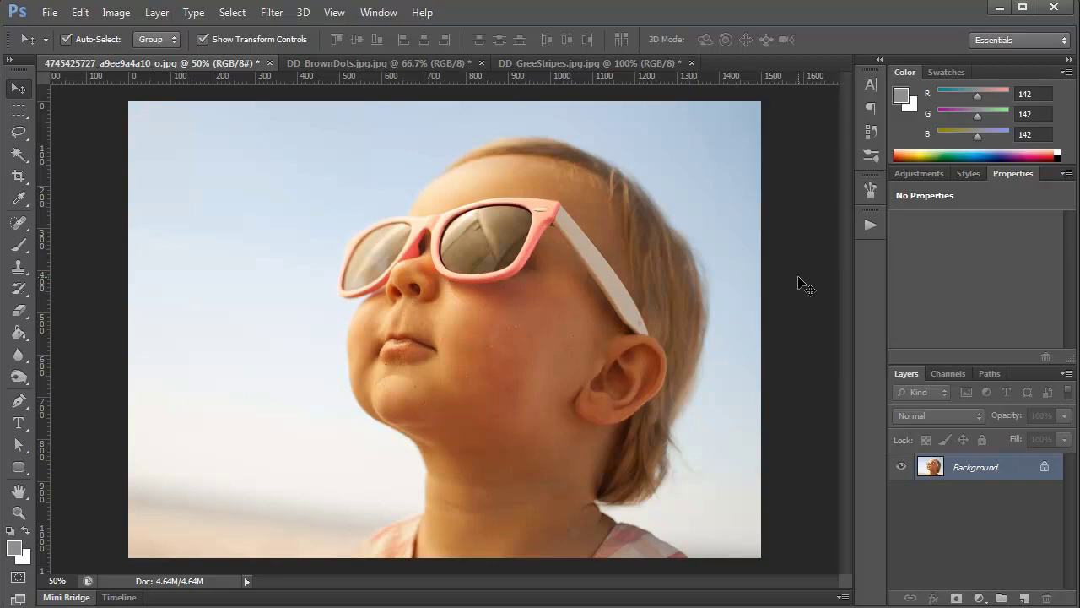
Place the DD_KhakiWatercolor texture on the baby photo, scaled to 42% to cover it
key("alt+Tab")
left_click_drag(728, 166, 616, 236)
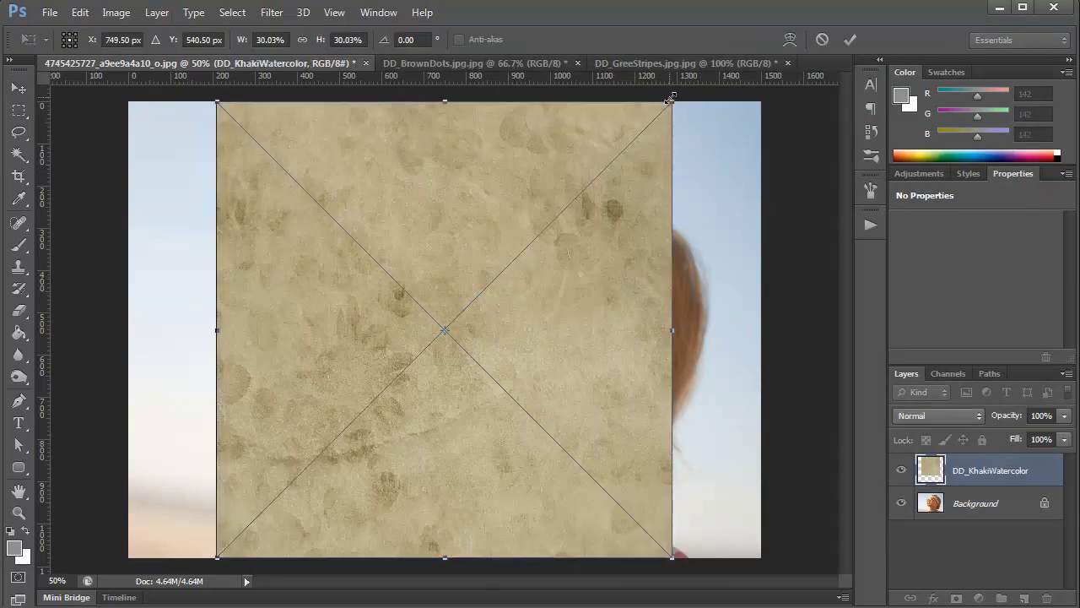
left_click_drag(671, 98, 813, 60)
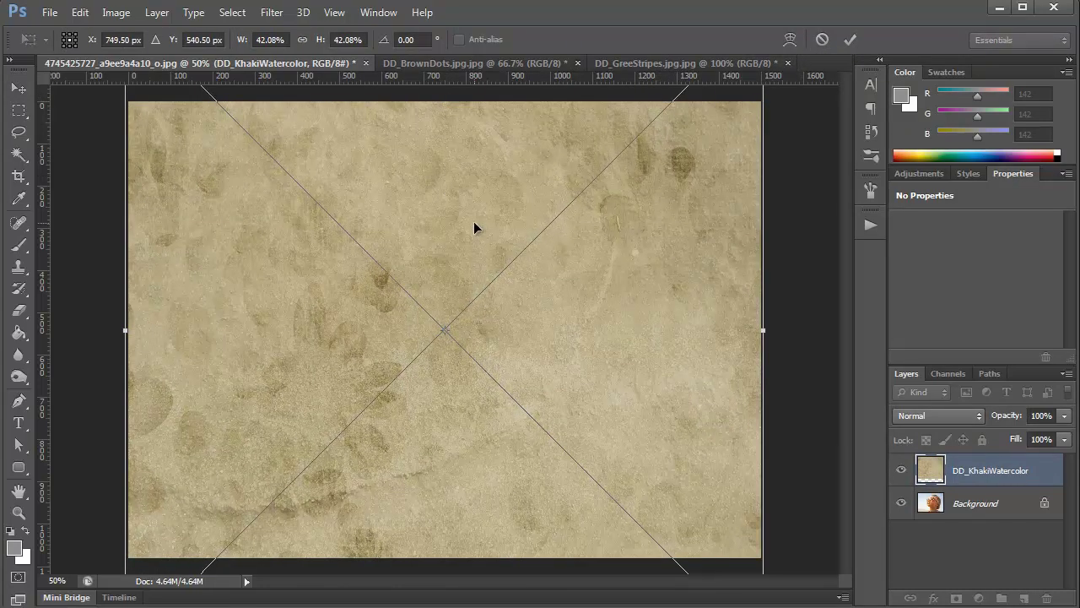
key("Return")
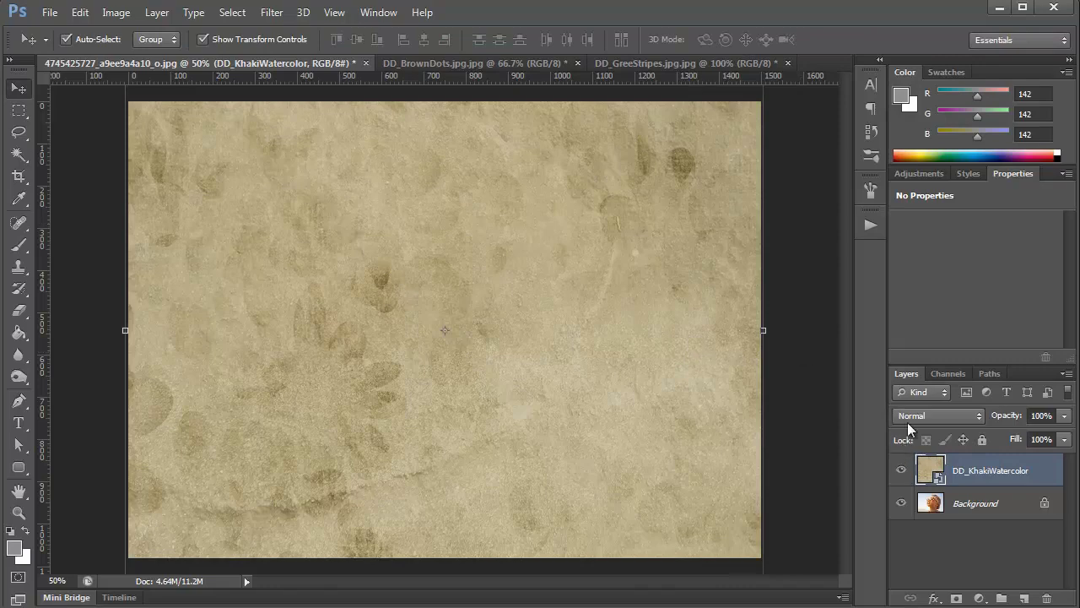
Set the texture layer's blend mode to Linear Burn and toggle its visibility to compare
left_click(909, 419)
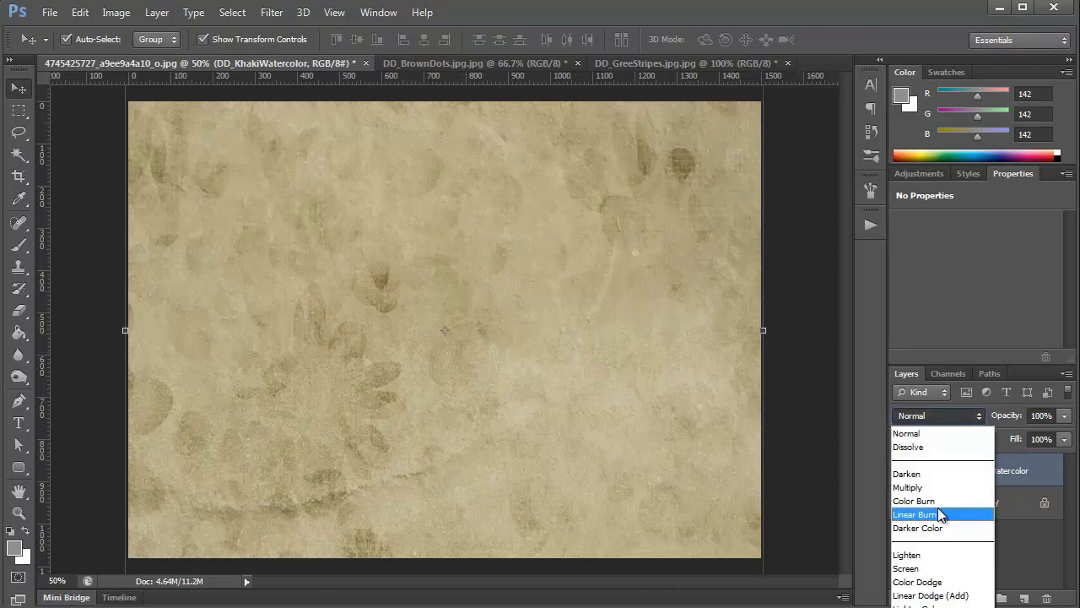
left_click(941, 514)
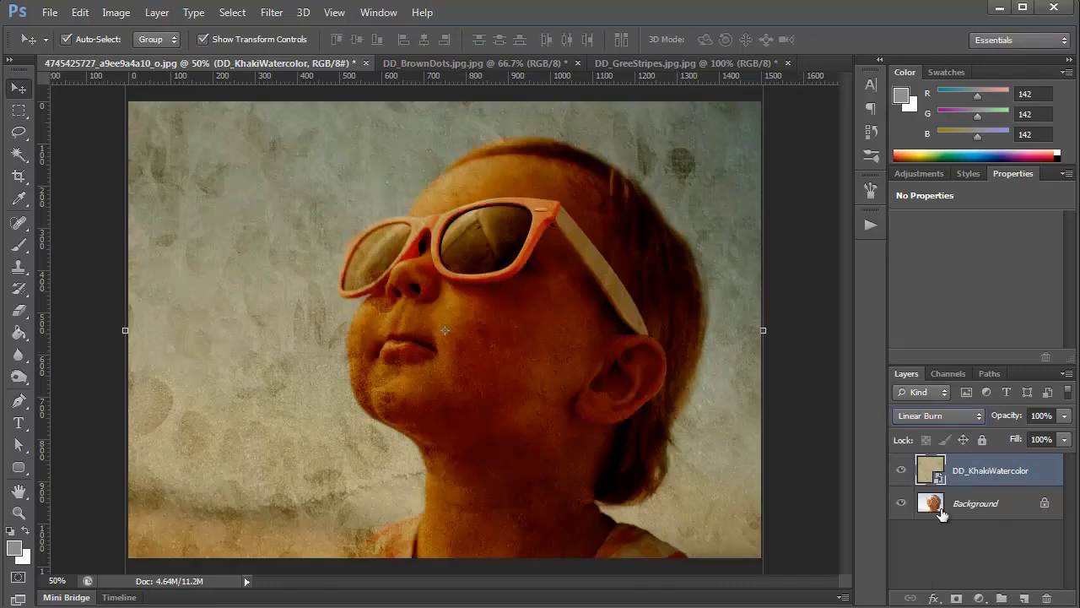
left_click(818, 254)
left_click(356, 200)
left_click(902, 470)
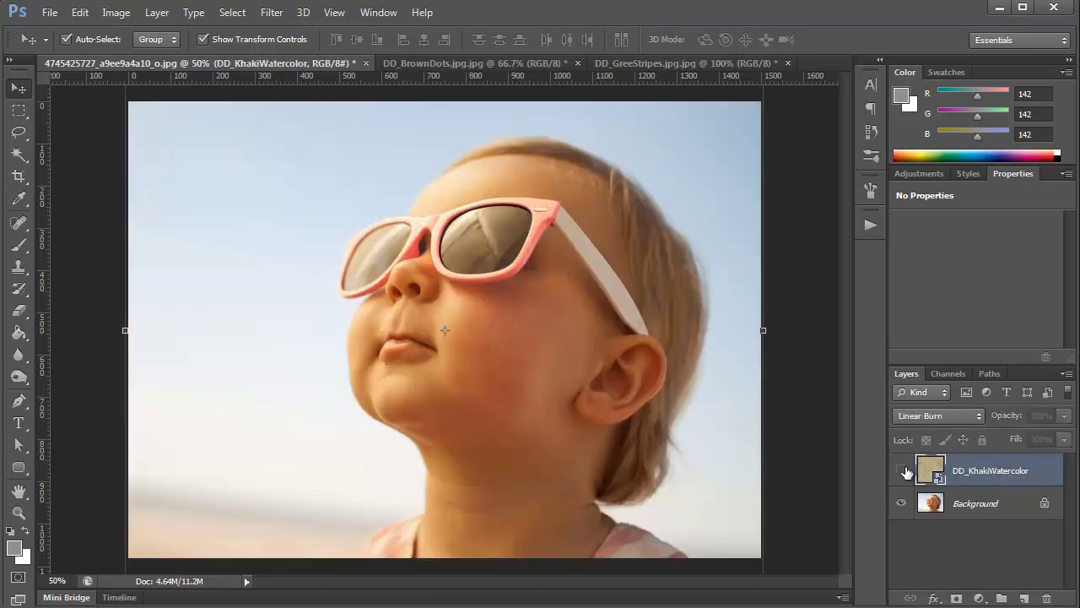
left_click(904, 470)
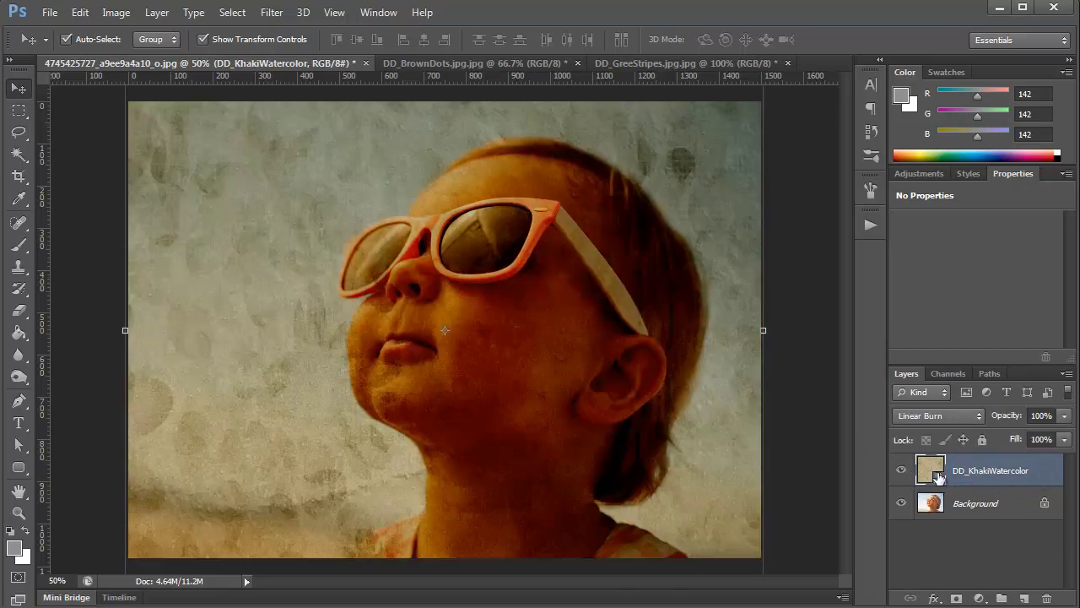
Add a Reveal All layer mask to the DD_KhakiWatercolor layer
left_click(158, 13)
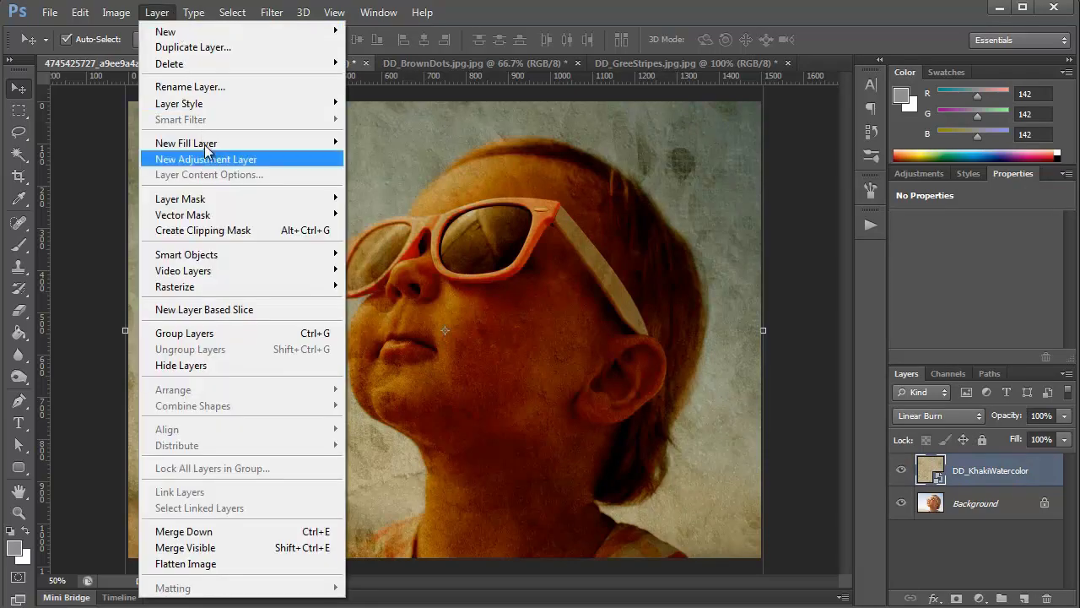
mouse_move(230, 203)
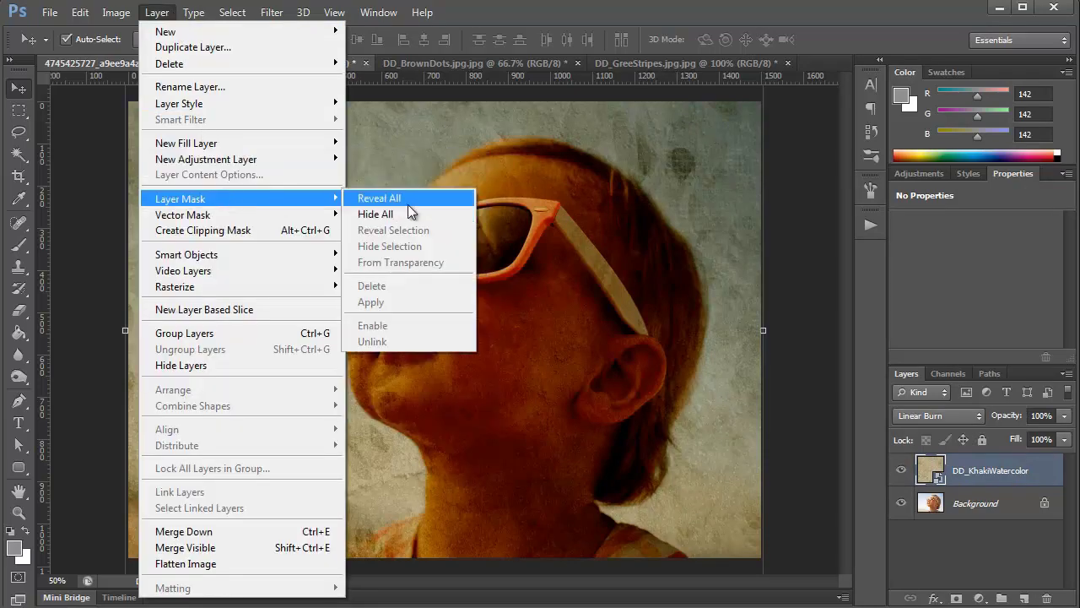
left_click(406, 201)
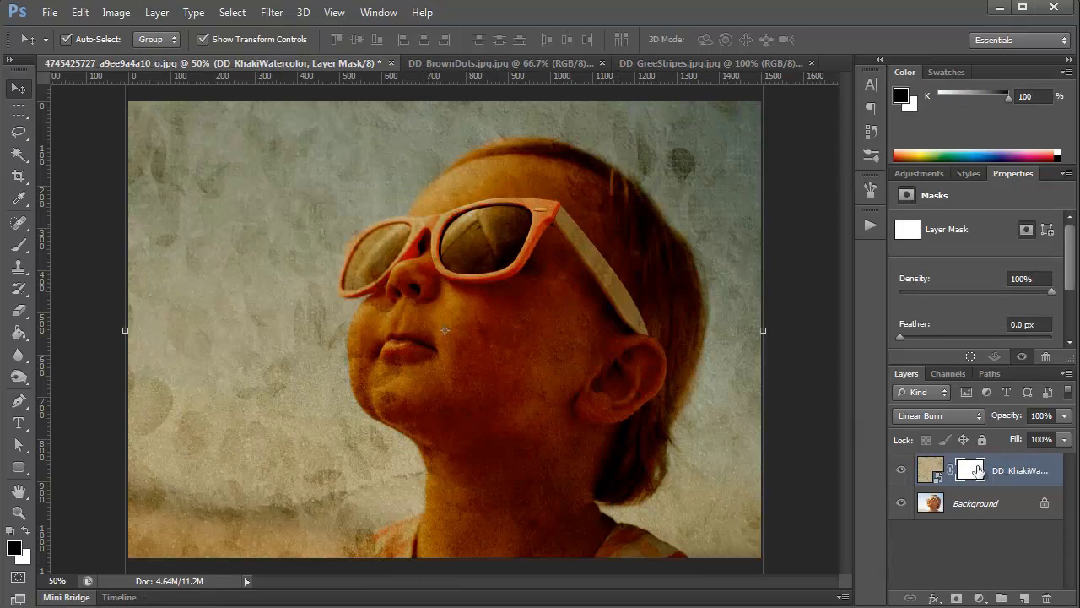
Paint the mask centre with a 1600 px, 0% hardness black brush to reveal the face
key("b")
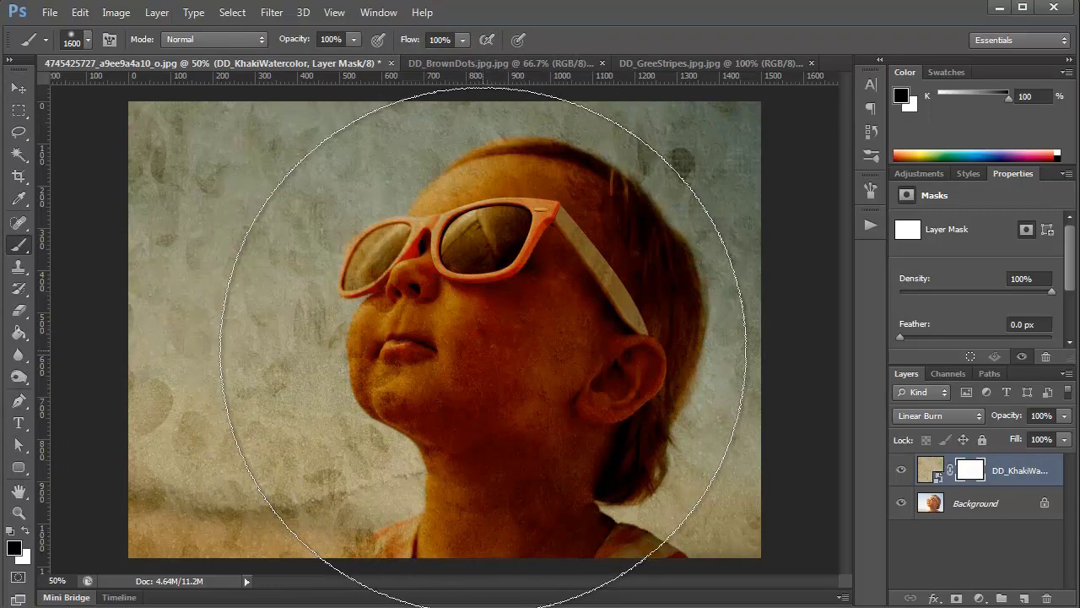
left_click(88, 40)
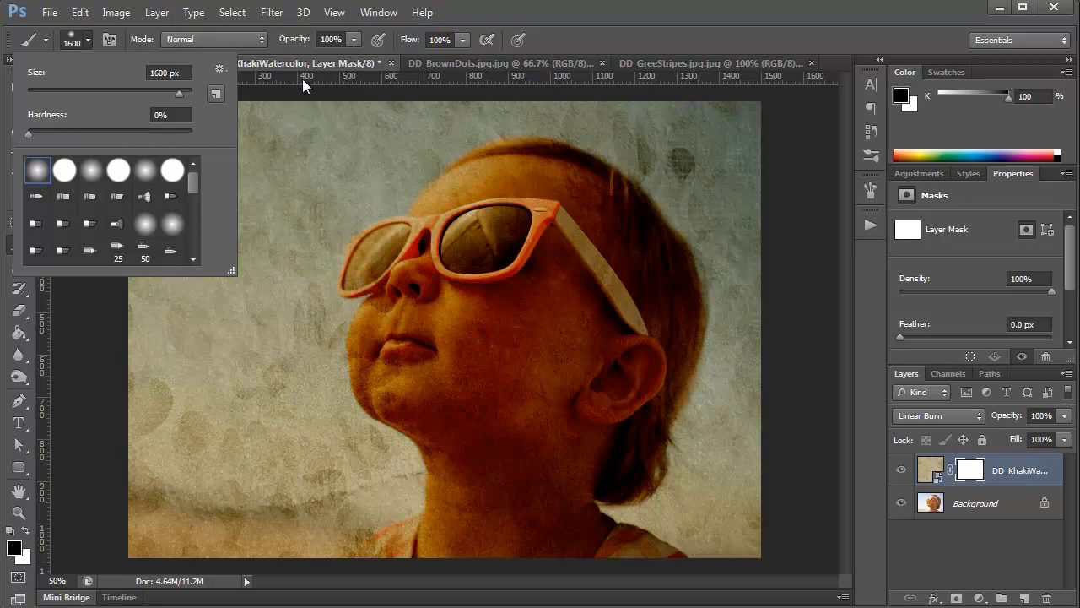
key("Return")
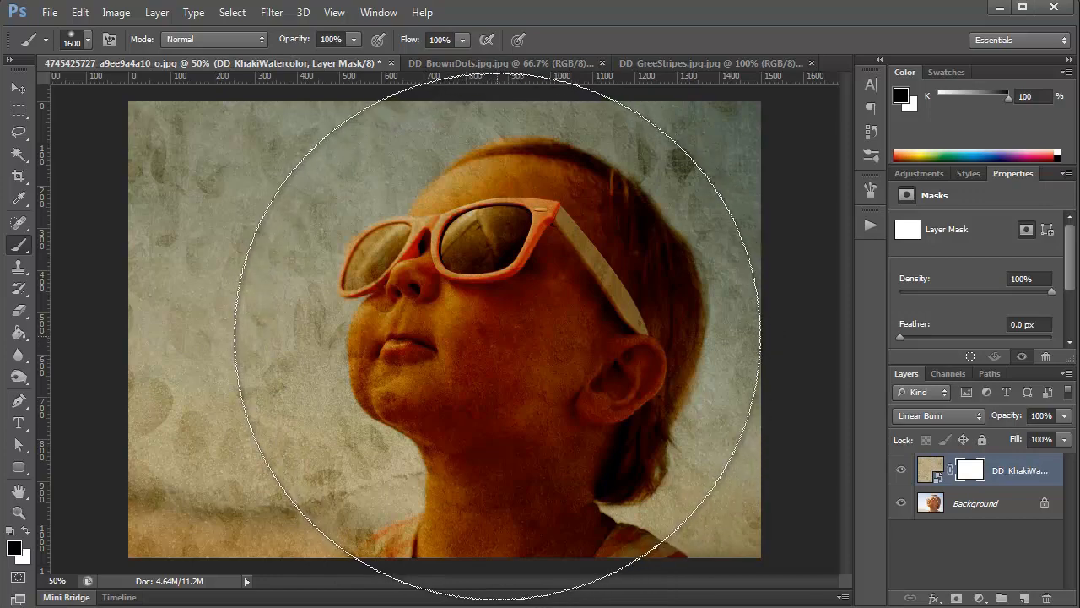
left_click(504, 336)
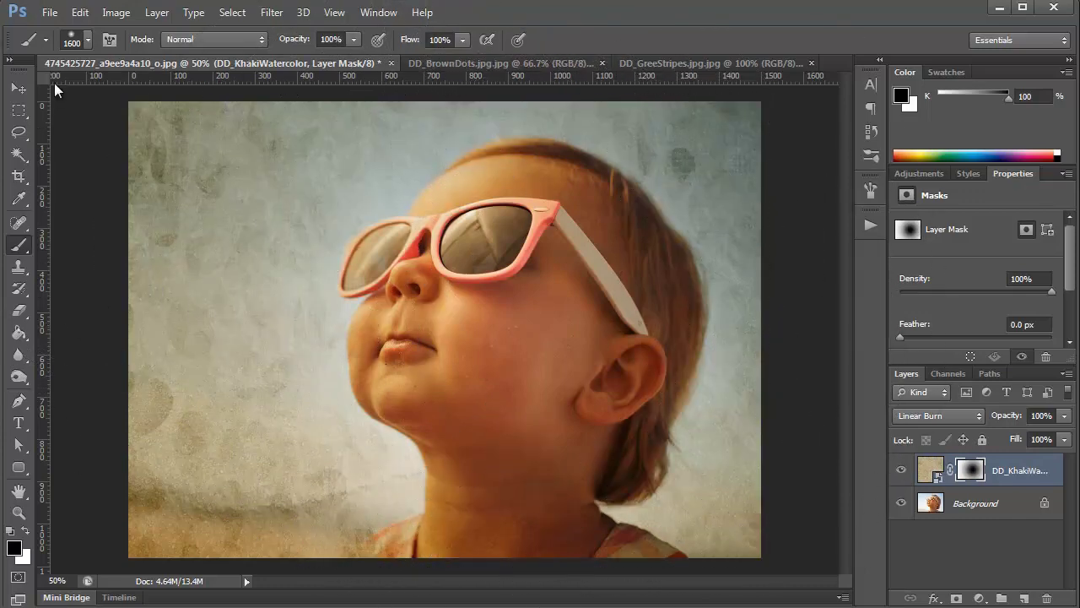
Add a Photo Filter adjustment layer from the Adjustments panel
left_click(18, 88)
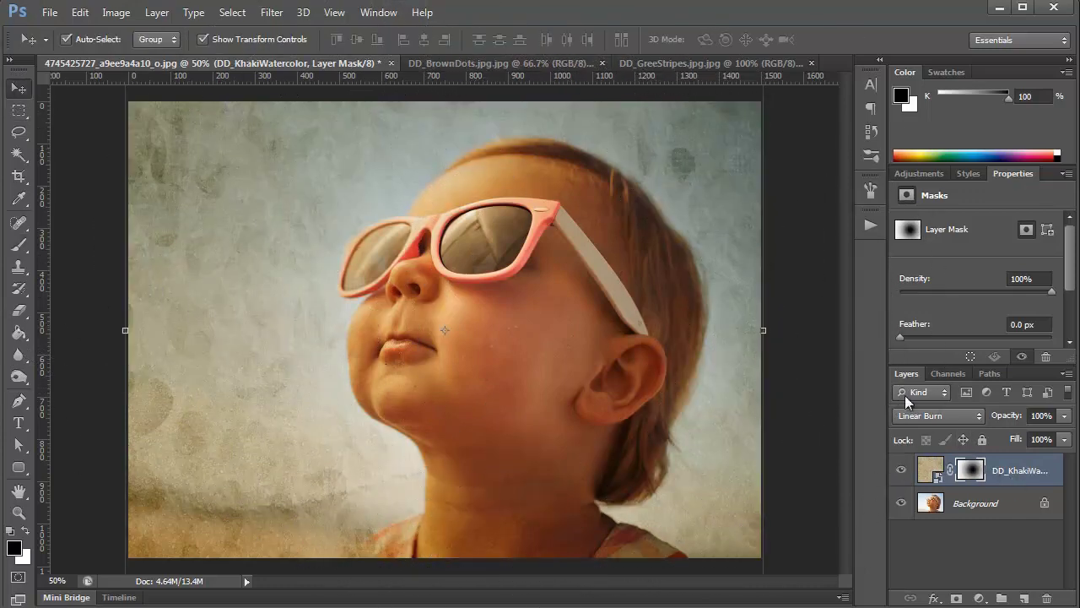
left_click(919, 174)
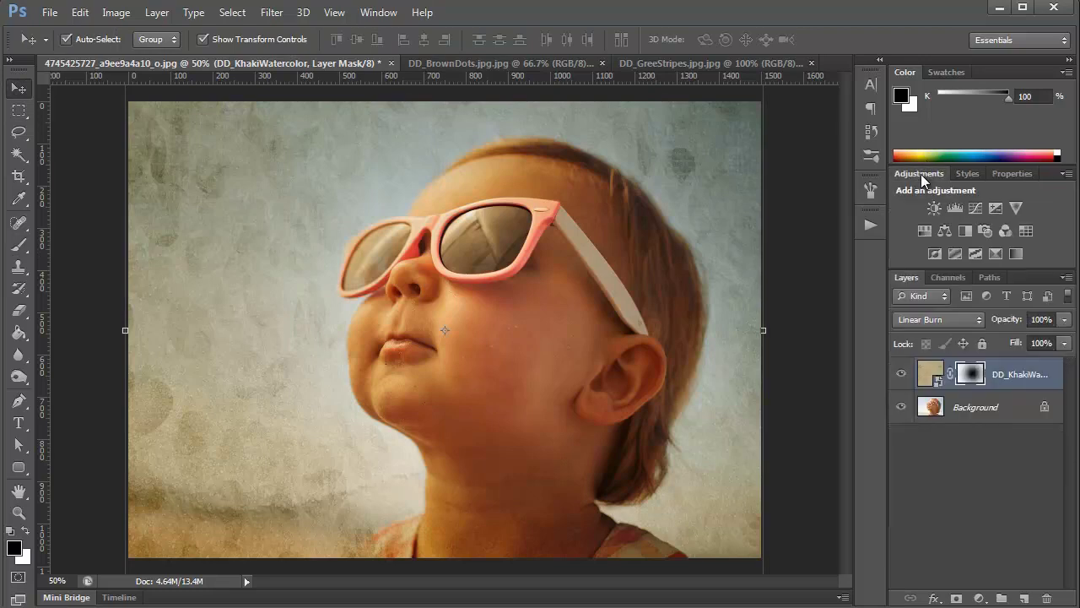
left_click(987, 230)
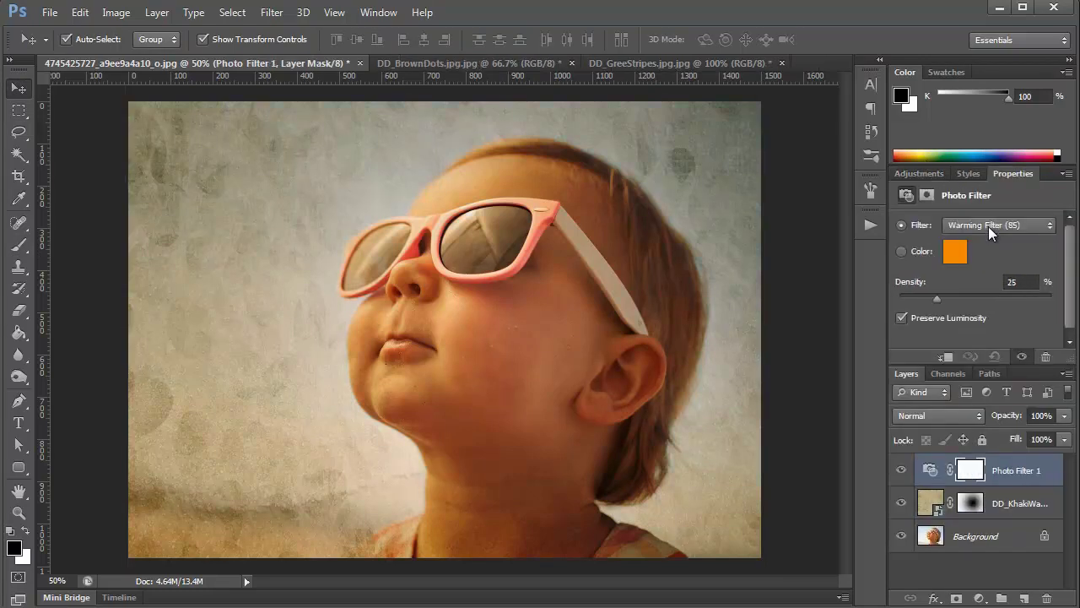
Lower the DD_KhakiWatercolor texture to 75% opacity and toggle layers to compare
left_click(1022, 504)
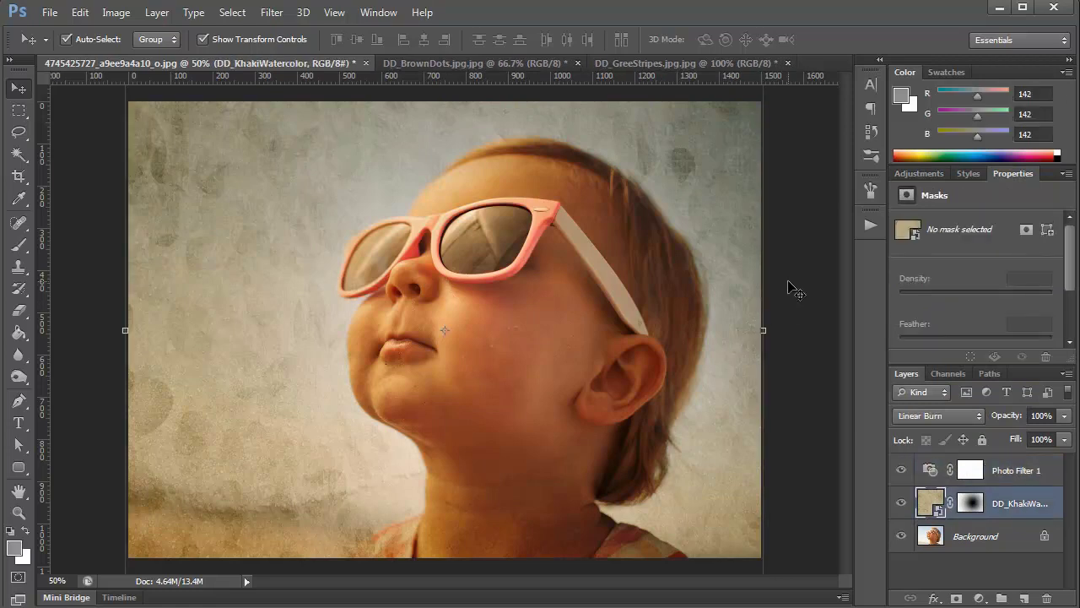
key("7")
key("5")
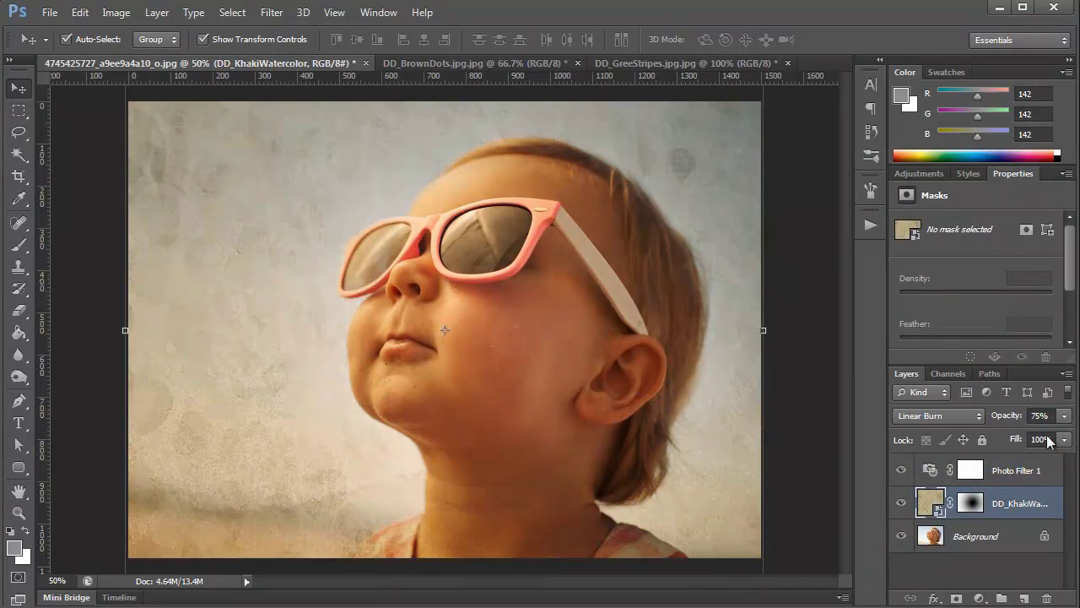
left_click(802, 414)
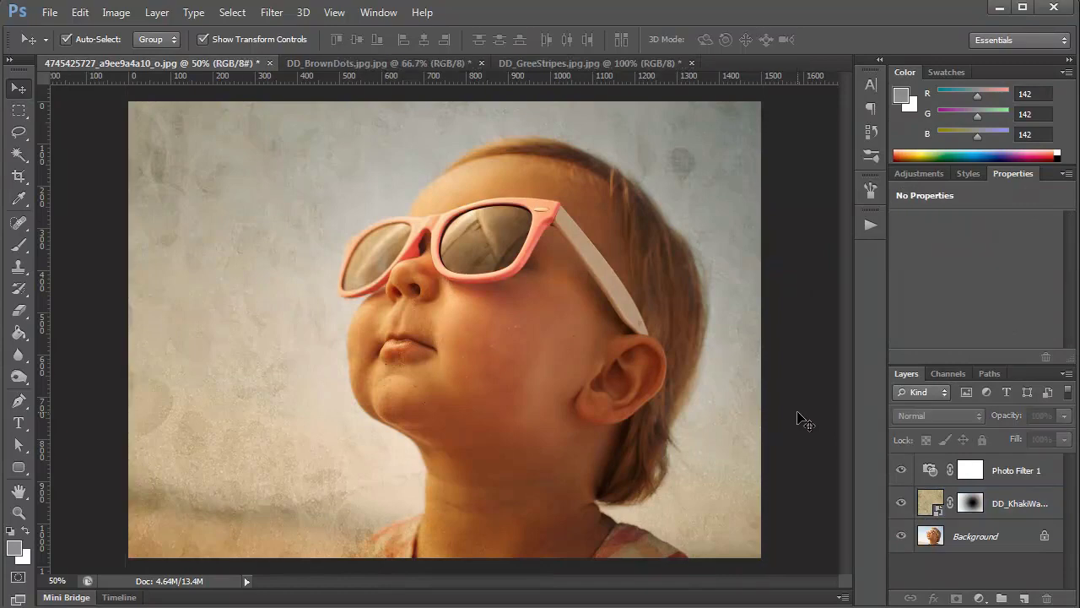
left_click(905, 470)
left_click(905, 499)
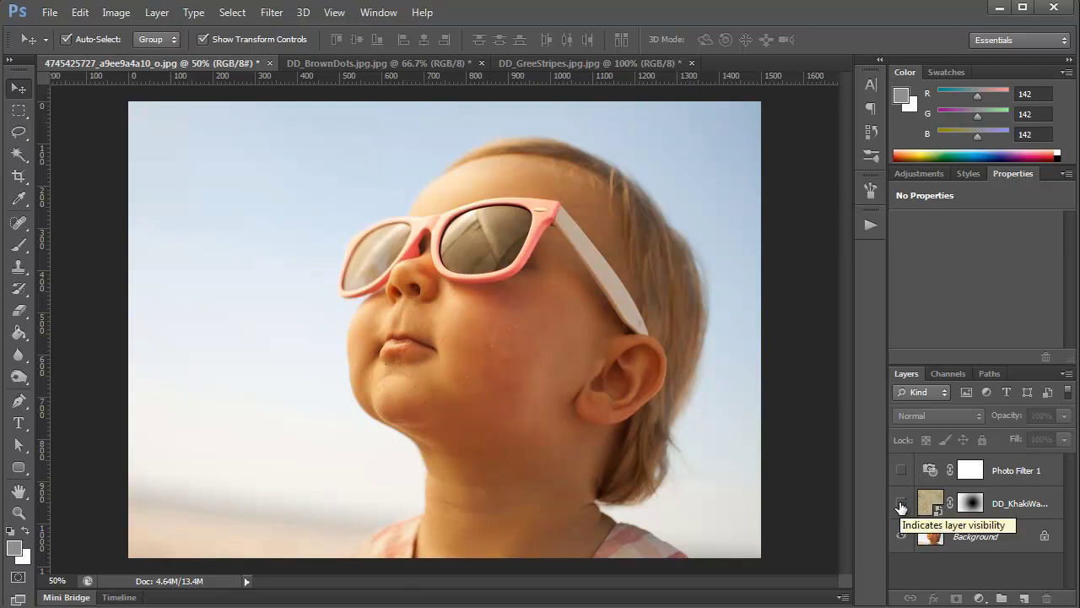
left_click(901, 504)
left_click(901, 471)
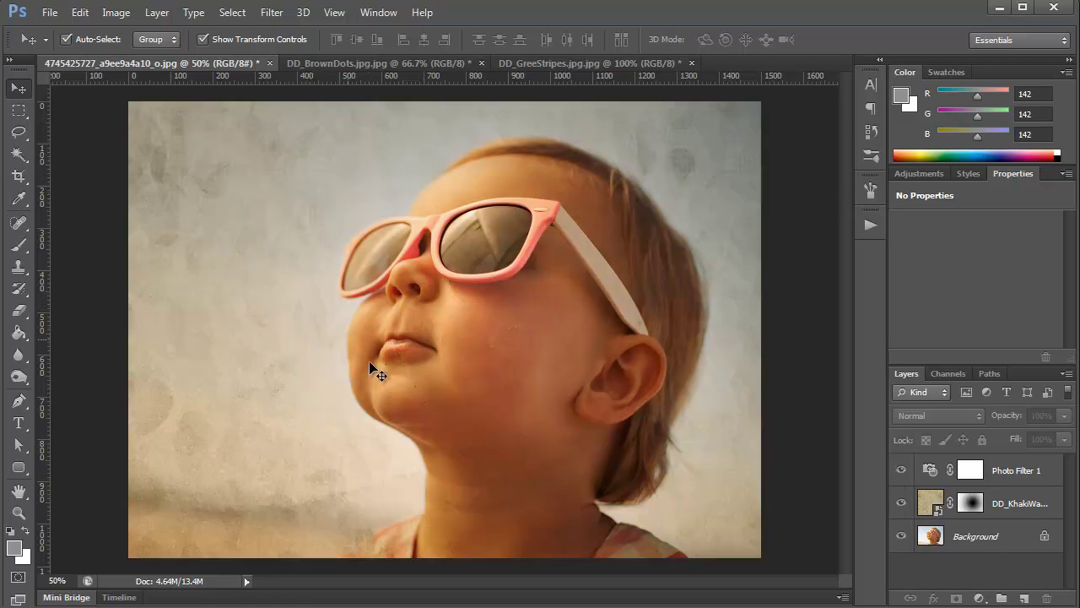
Define the DD_BrownDots image as a pattern via Edit > Define Pattern
left_click(356, 62)
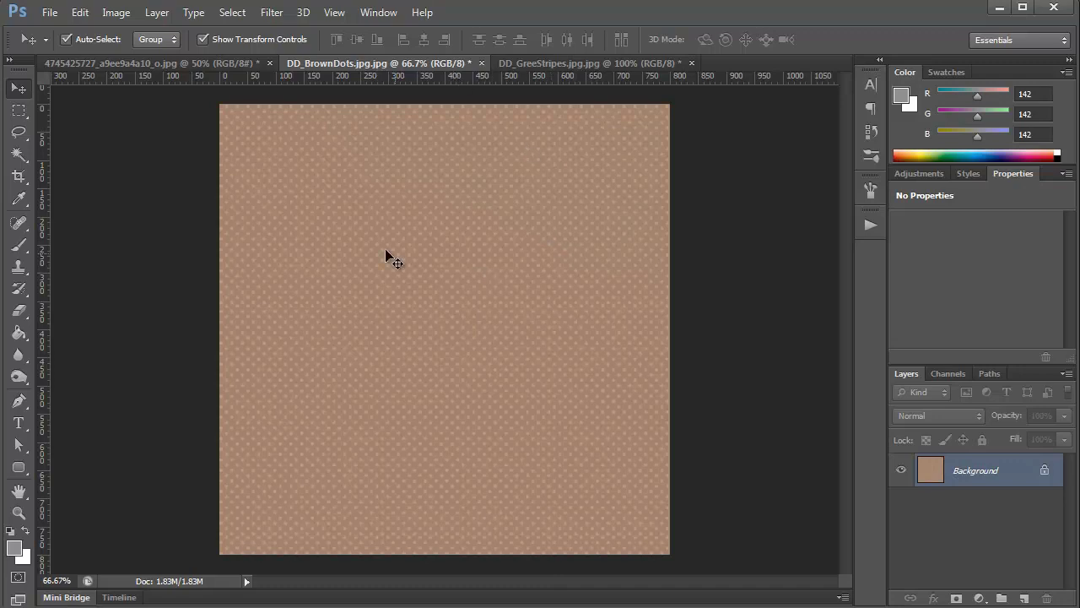
left_click(80, 12)
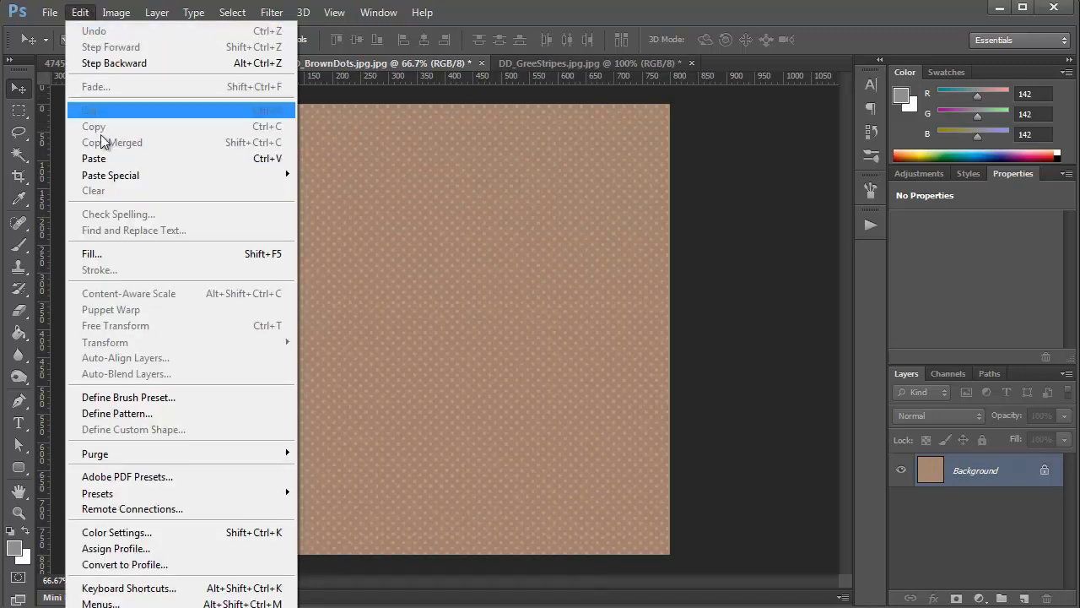
left_click(148, 413)
left_click(905, 248)
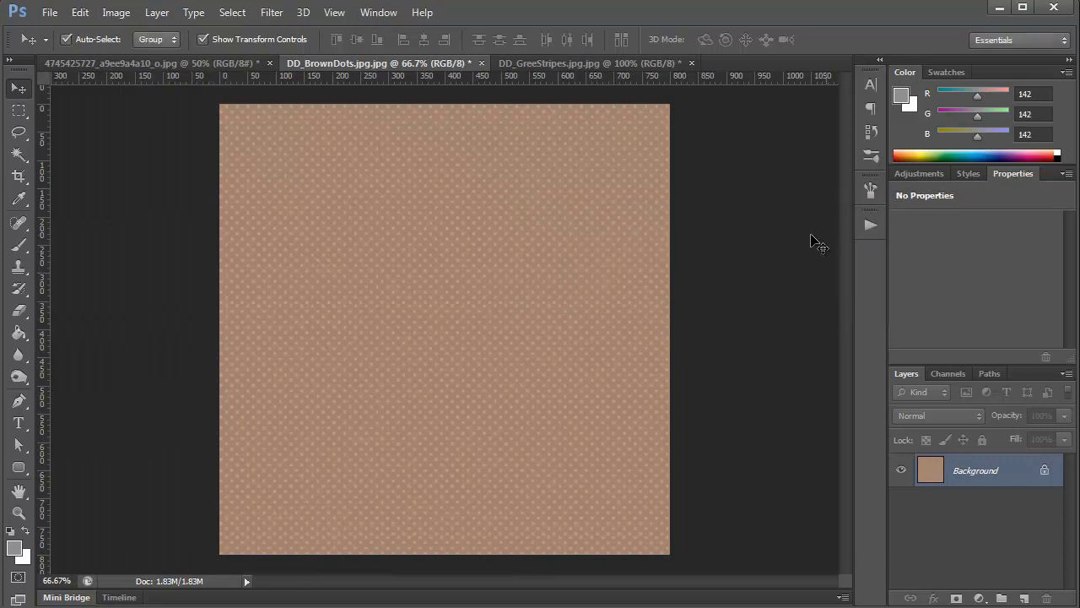
Draw a 457 × 171 px rounded rectangle mid-canvas on DD_GreeStripes
left_click(552, 63)
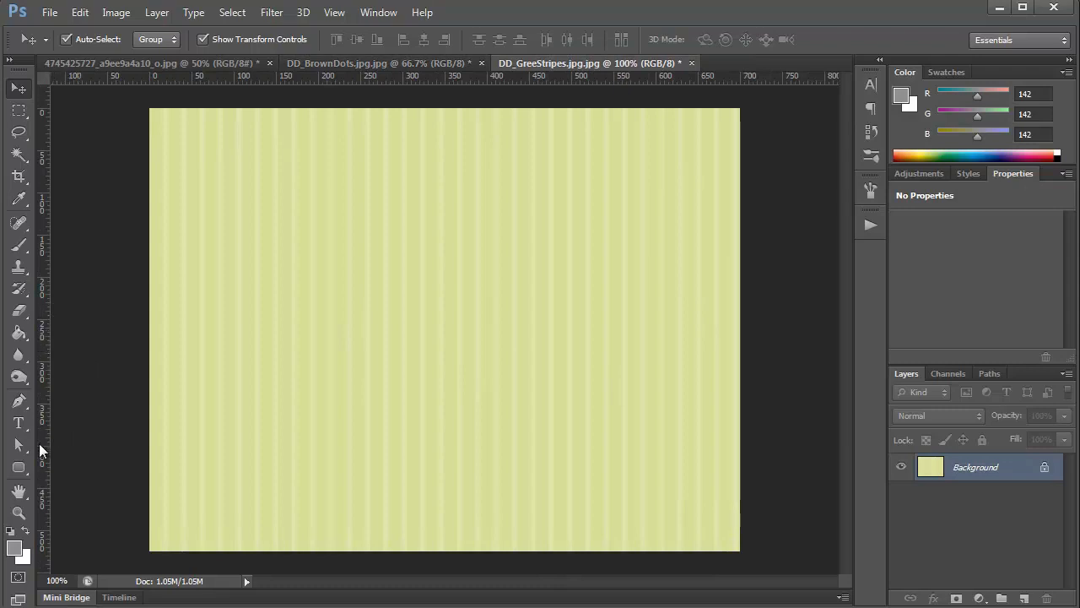
left_click_drag(21, 463, 64, 457)
left_click(134, 480)
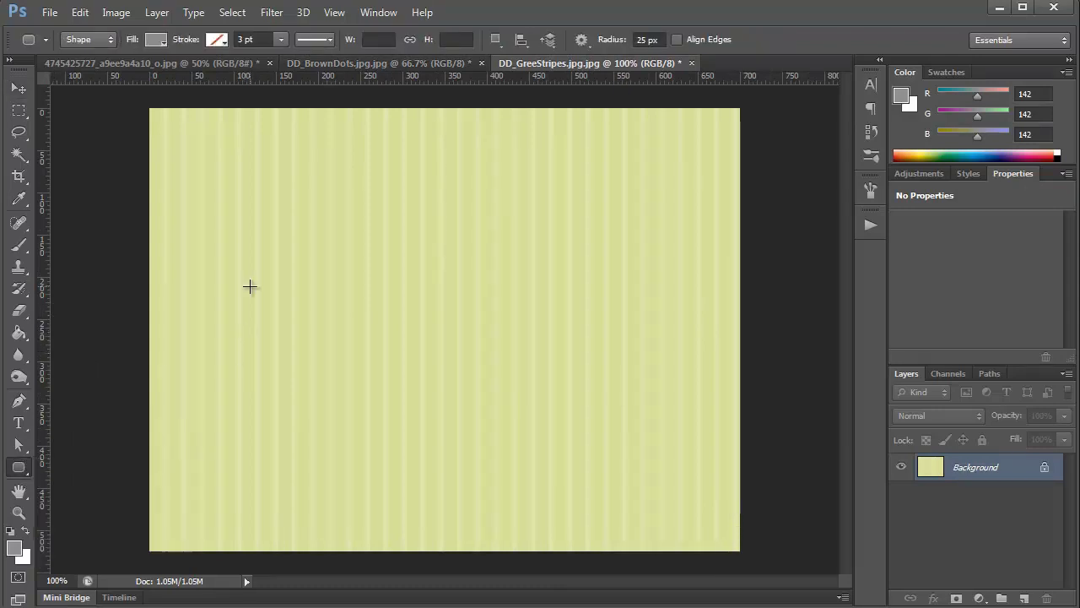
left_click_drag(256, 259, 639, 403)
Give Rounded Rectangle 1 a Pattern Overlay of the brown dots pattern at 50% scale
double_click(1051, 471)
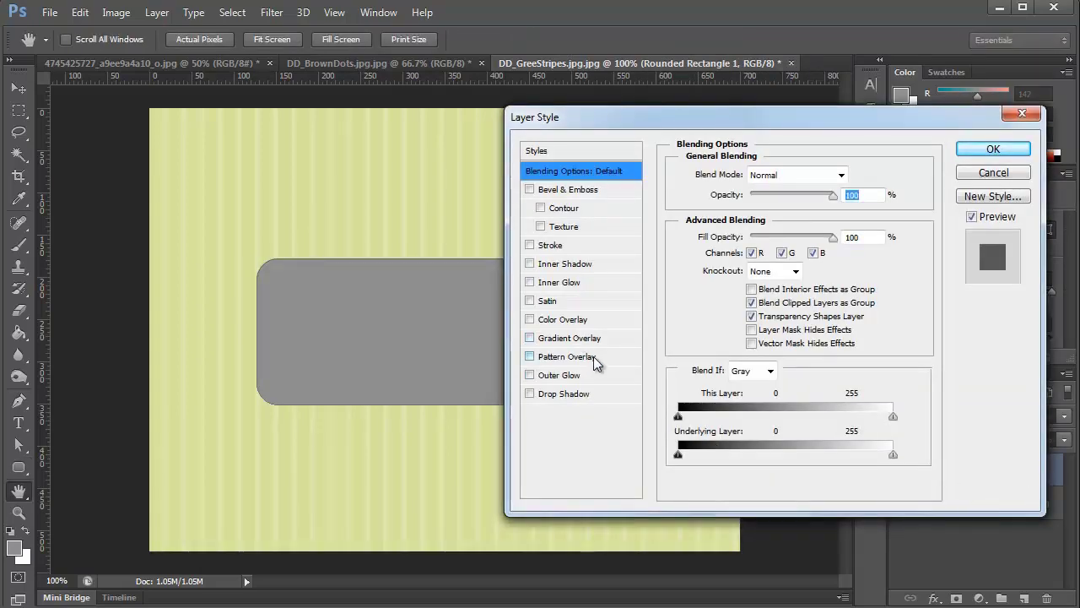
left_click(567, 356)
left_click(792, 233)
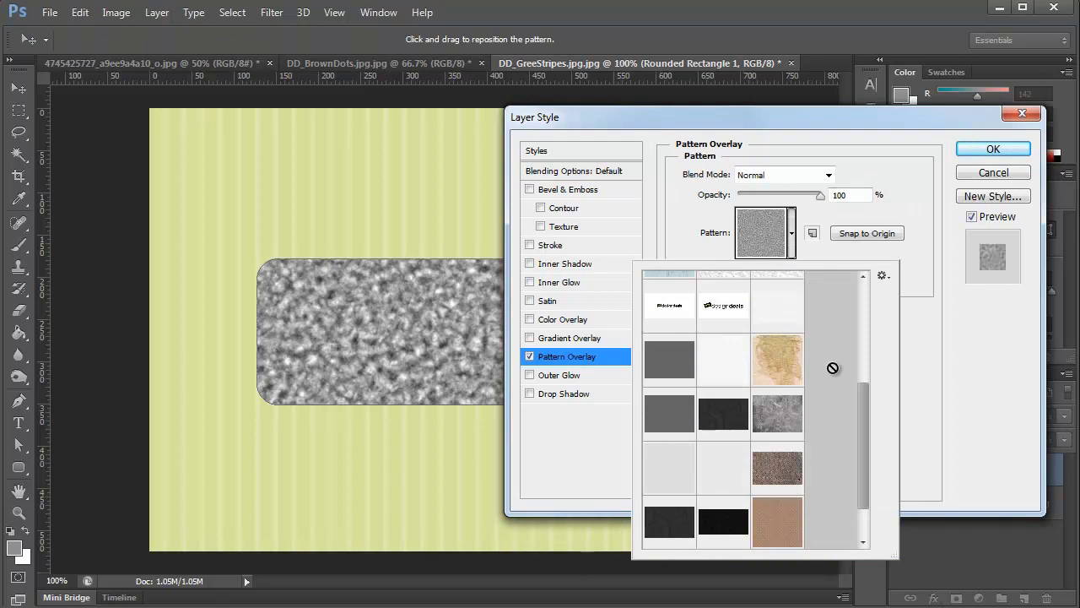
scroll(793, 492, "down", 2)
left_click(793, 493)
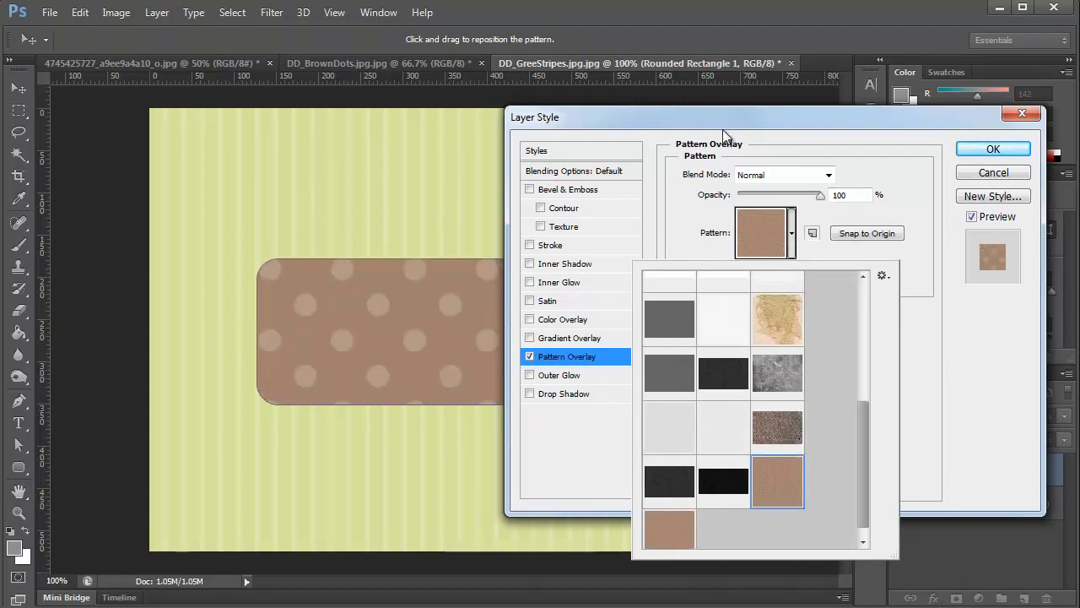
mouse_move(723, 135)
left_mouse_down()
mouse_move(831, 133)
mouse_move(736, 122)
left_mouse_up()
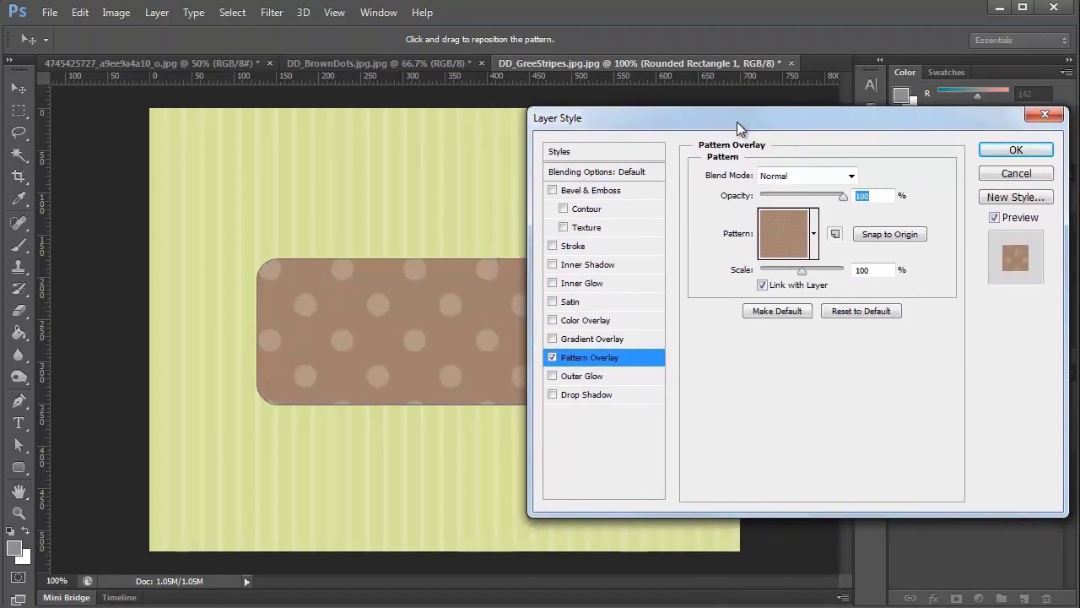
key("Tab")
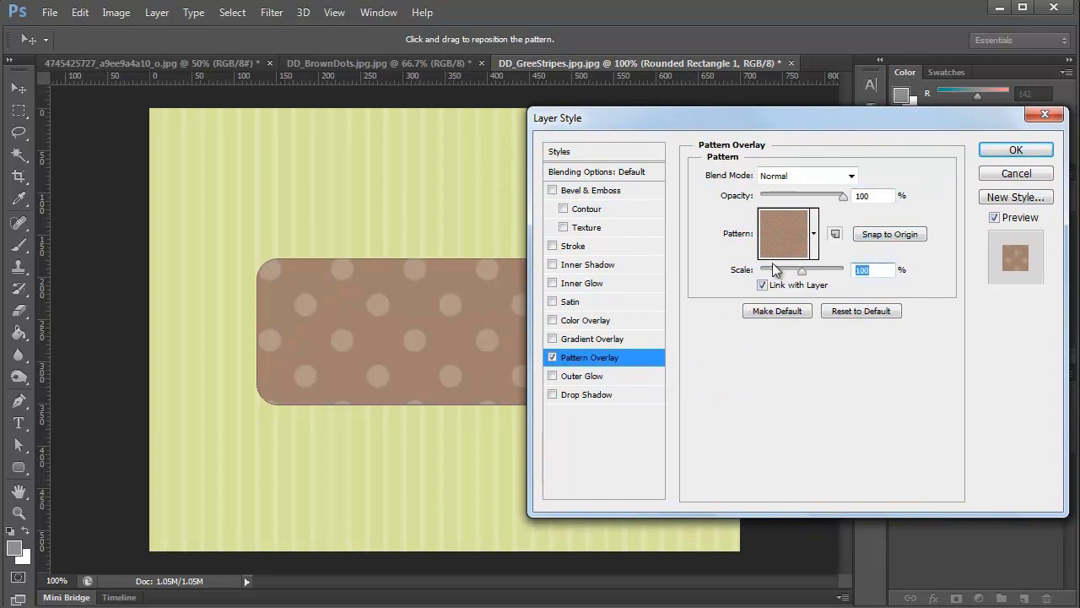
type("50")
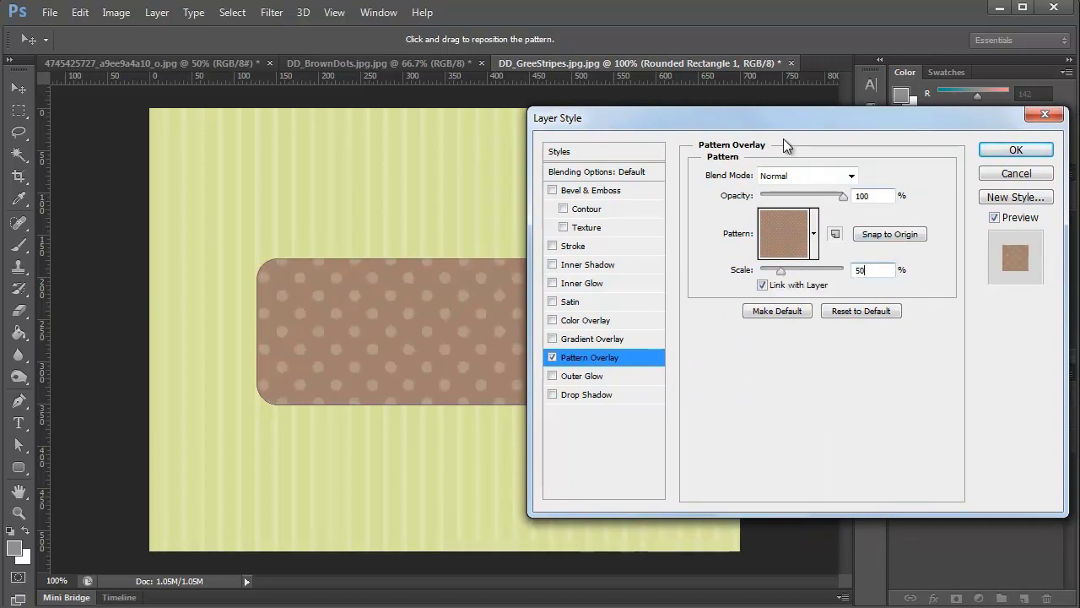
Add Bevel & Emboss, Drop Shadow and a Gradient Overlay whose first stop is 292929
left_click(552, 192)
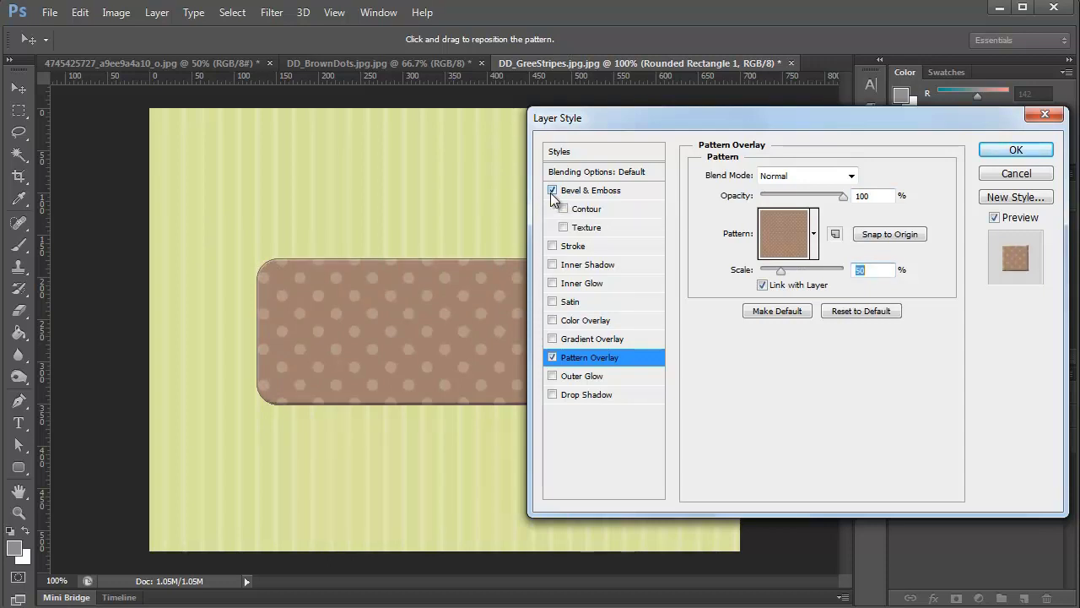
left_click(553, 396)
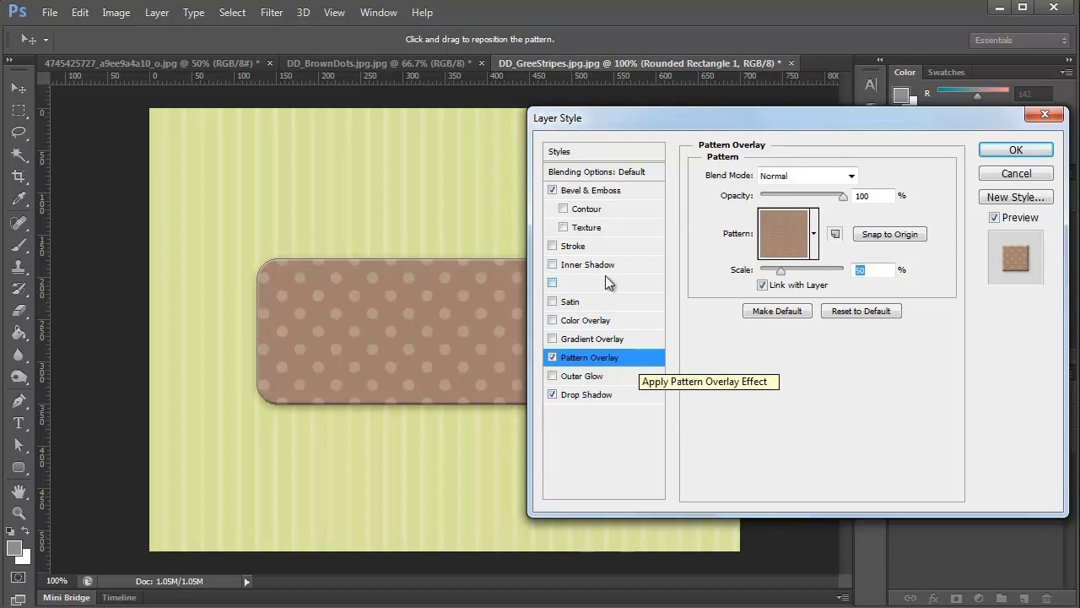
left_click(588, 339)
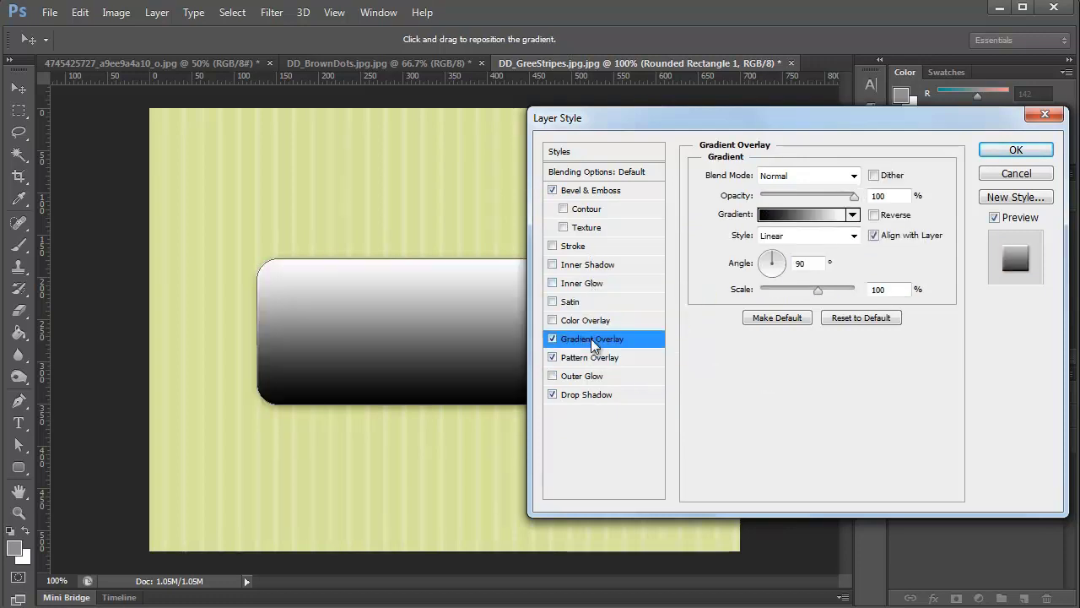
left_click(806, 214)
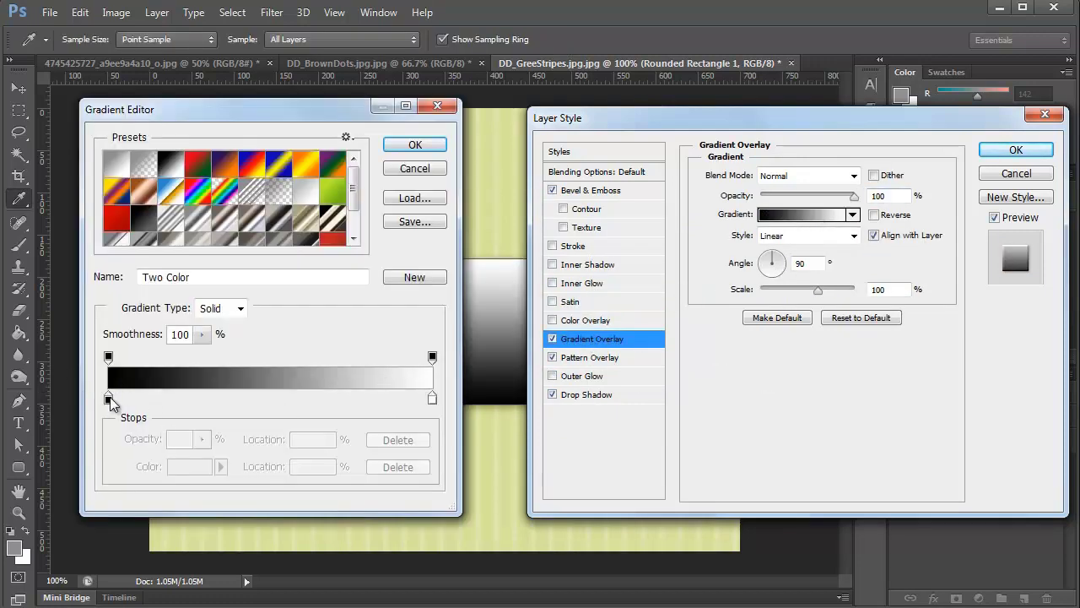
left_click(165, 397)
left_click(108, 397)
left_click(189, 466)
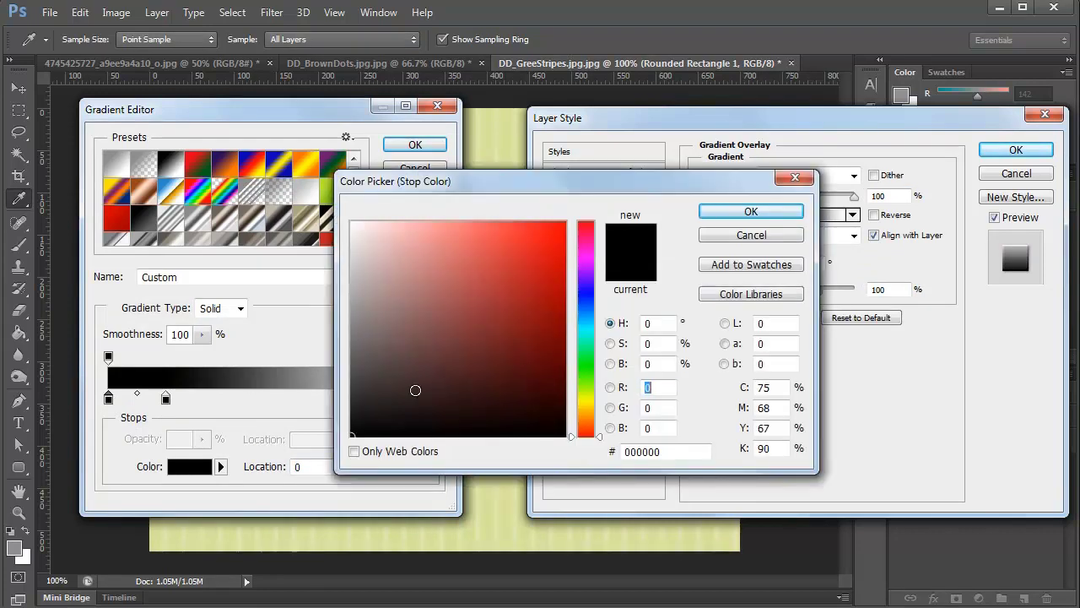
left_click_drag(414, 386, 309, 405)
key("Return")
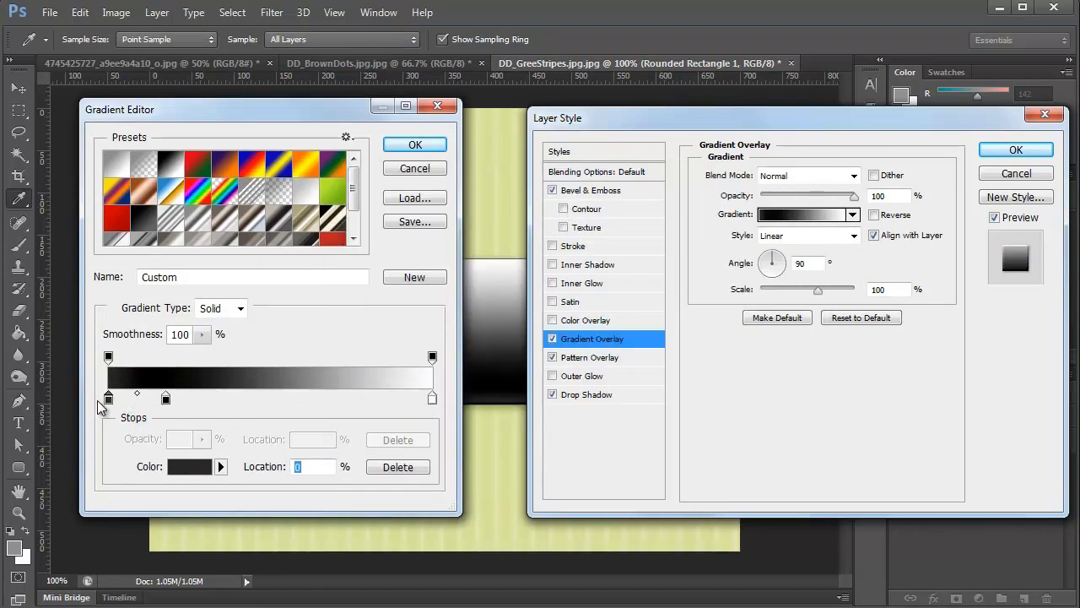
key("Return")
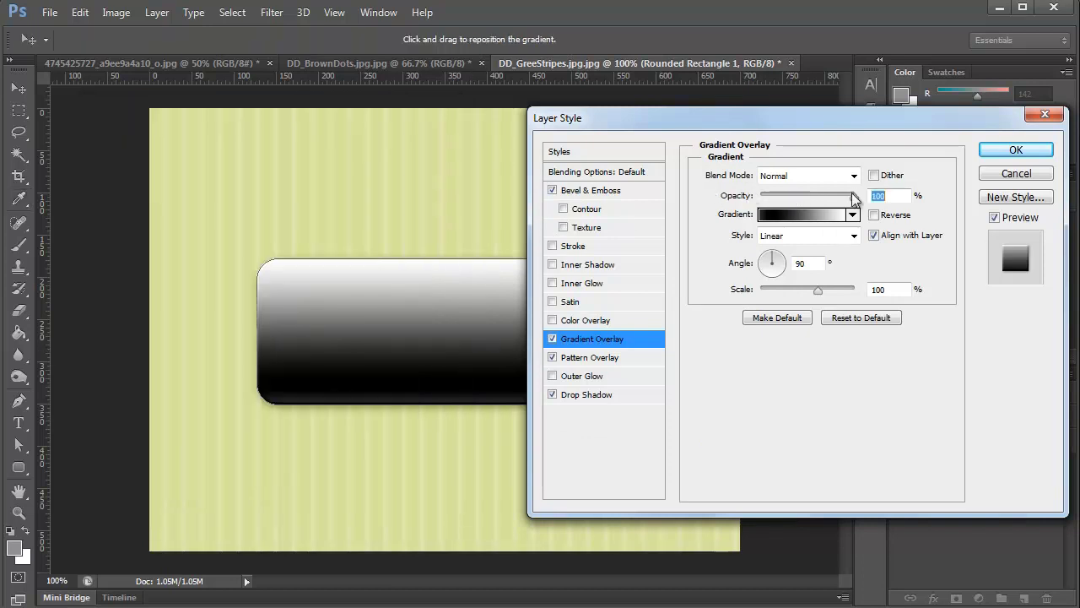
Set the Gradient Overlay to Soft Light at 50% opacity and apply the effects
left_click(813, 175)
left_click(778, 408)
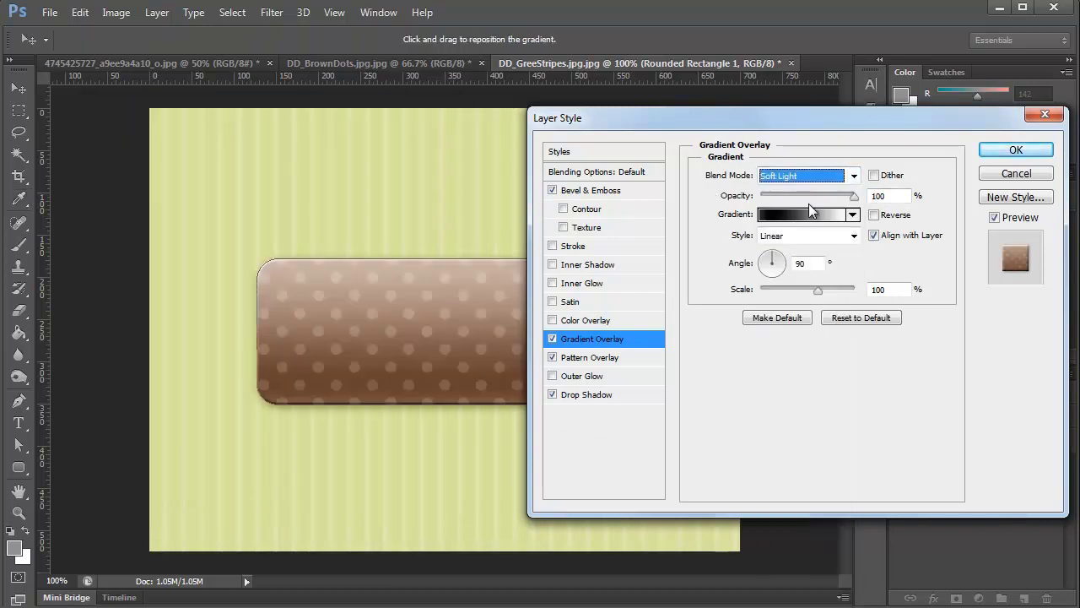
key("Tab")
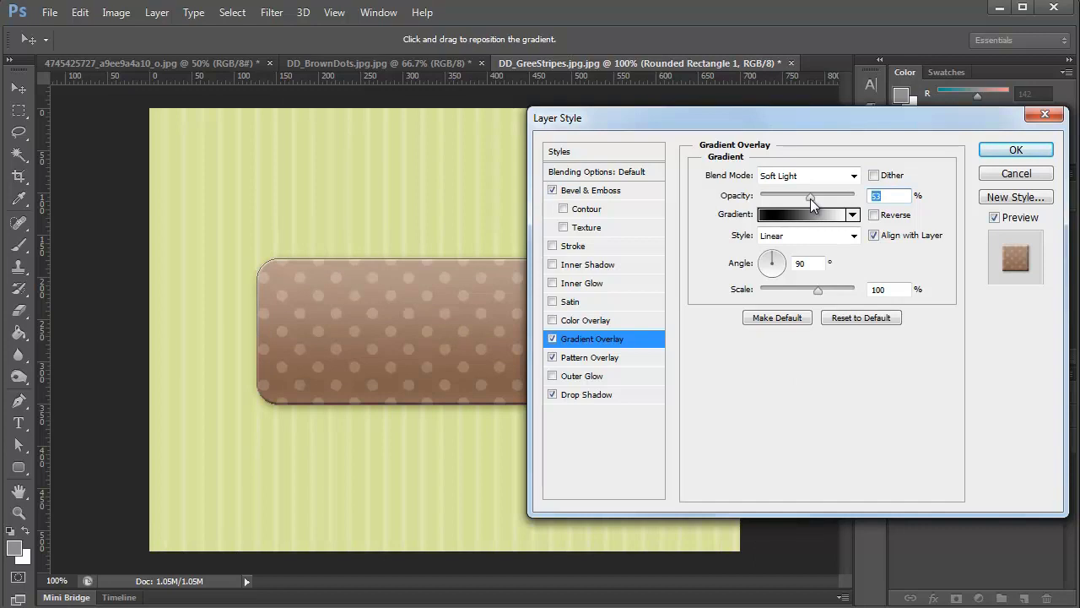
type("50")
key("Return")
Dismiss the shape size prompt and type the text 'BUTTON' on the canvas
left_click(180, 139)
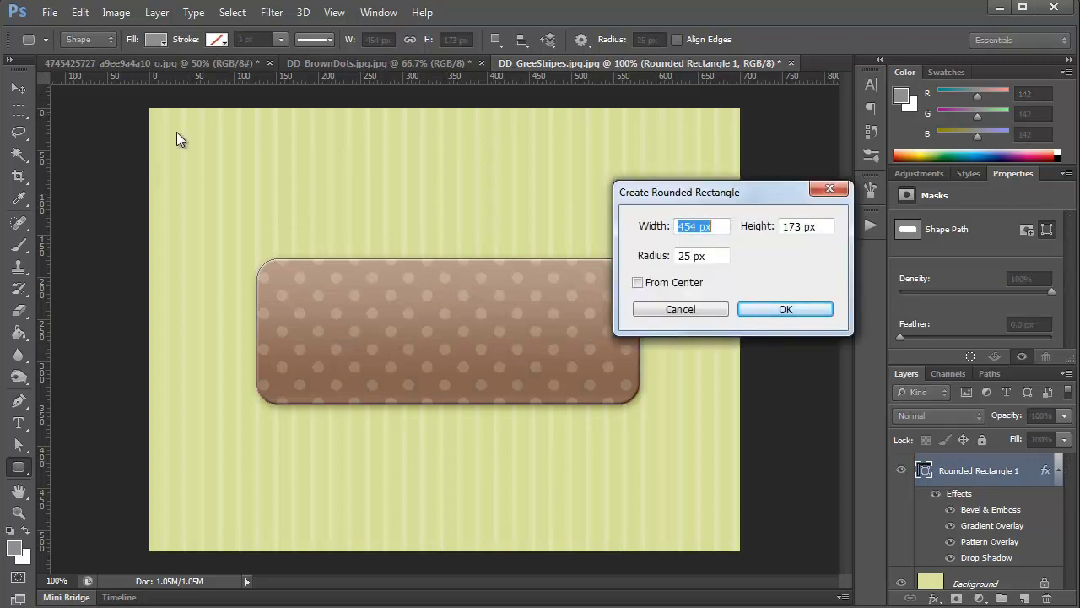
key("Escape")
key("t")
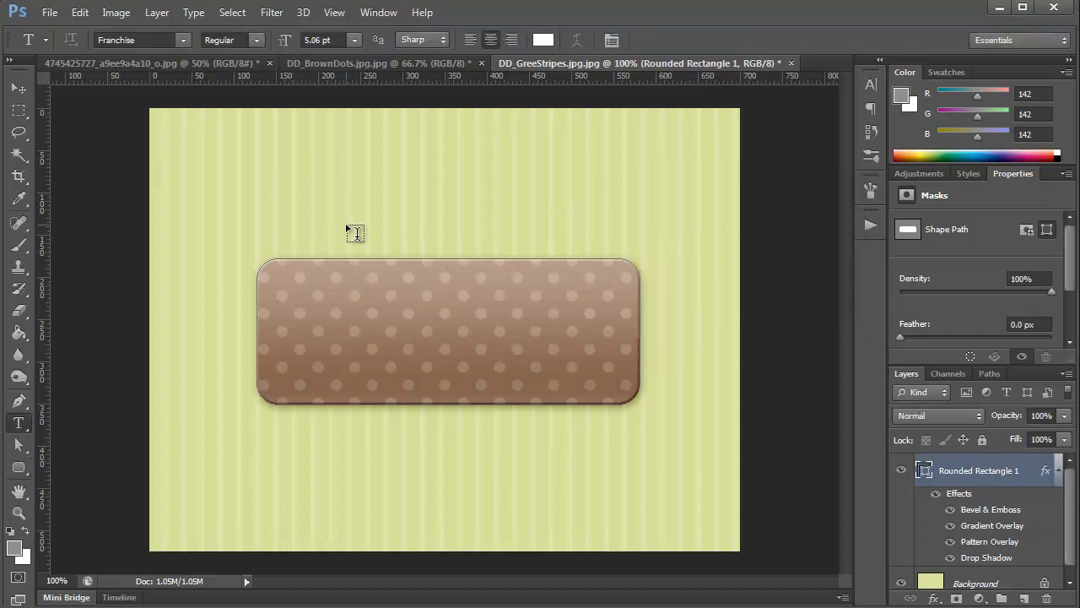
left_click(354, 233)
type("BUTTON")
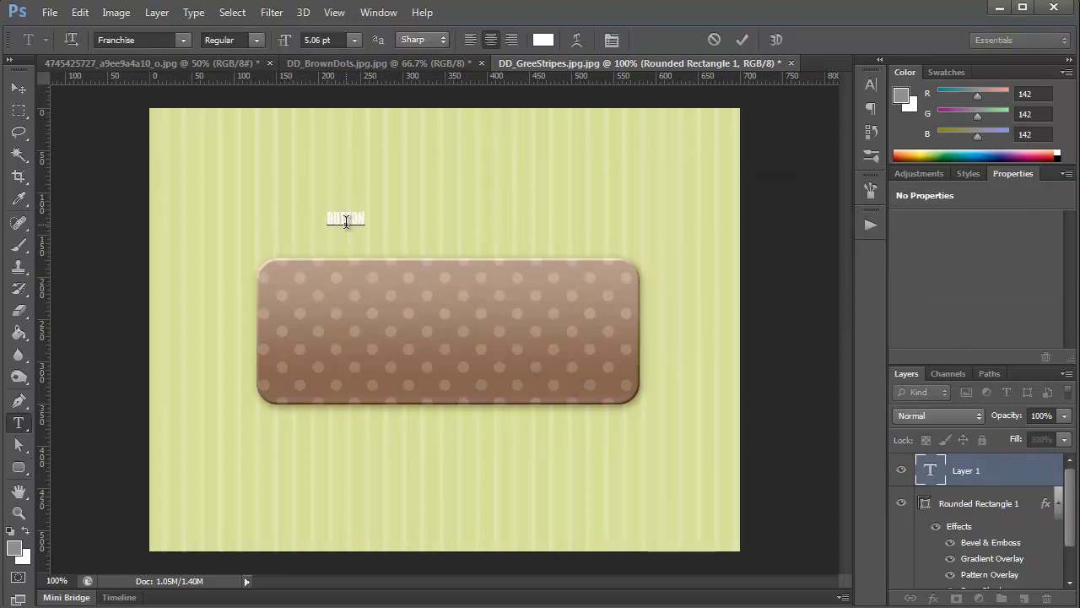
key("ctrl+Return")
Enlarge the BUTTON text to about 350 × 157 px and centre it on the button
key("v")
left_click_drag(362, 224, 596, 395)
left_click_drag(577, 268, 554, 323)
Add a Gradient Overlay at about 16% opacity to the BUTTON text
double_click(1021, 470)
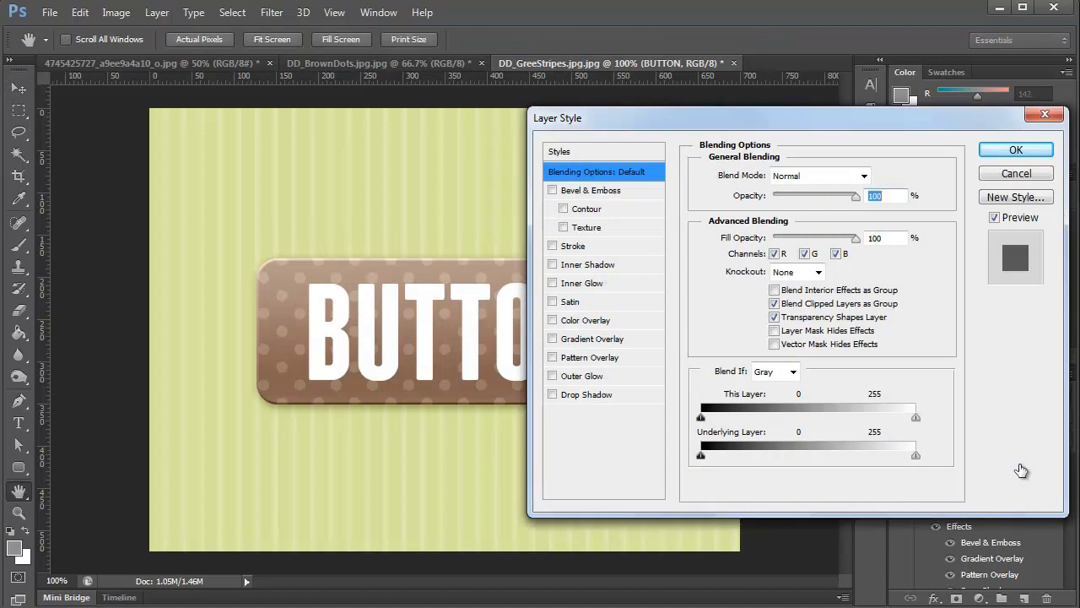
left_click(572, 341)
left_click(778, 196)
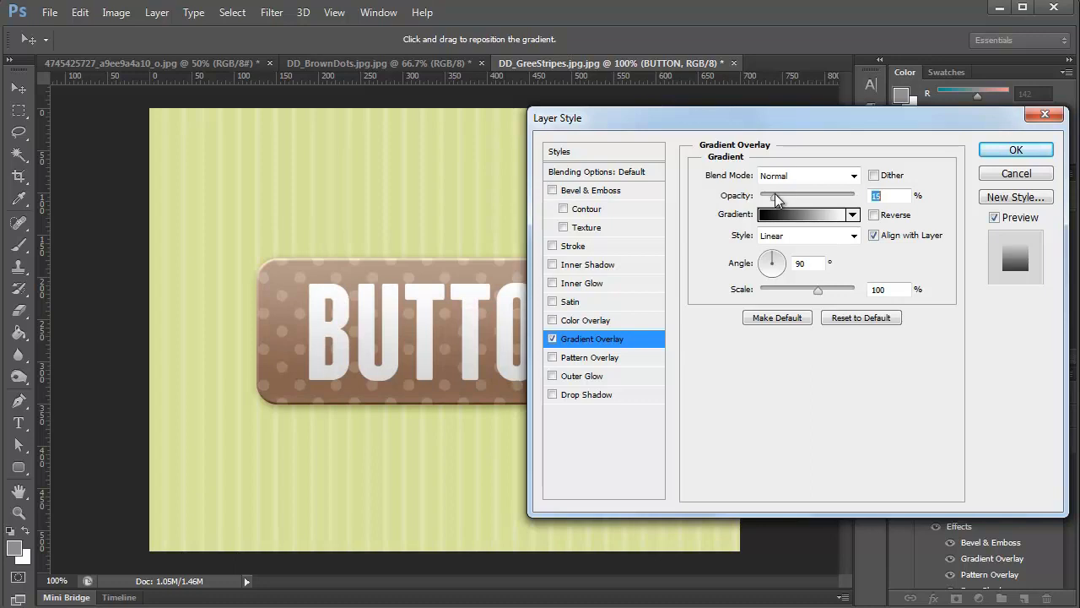
Add an Outer Bevel and an Inner Shadow at 12% opacity to the text
left_click(551, 192)
left_click(612, 192)
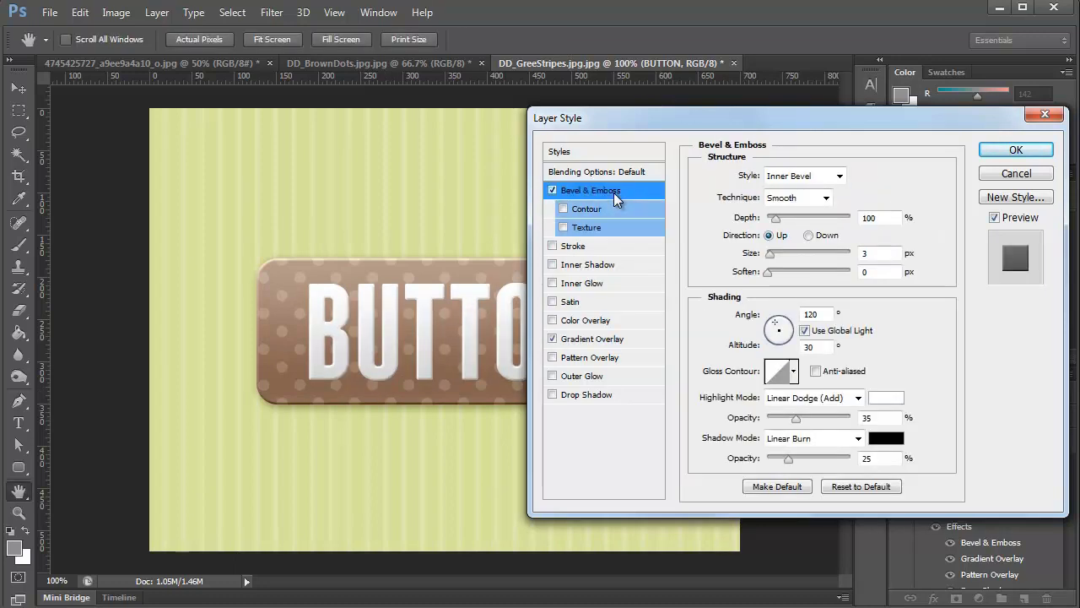
left_click(809, 177)
left_click(808, 195)
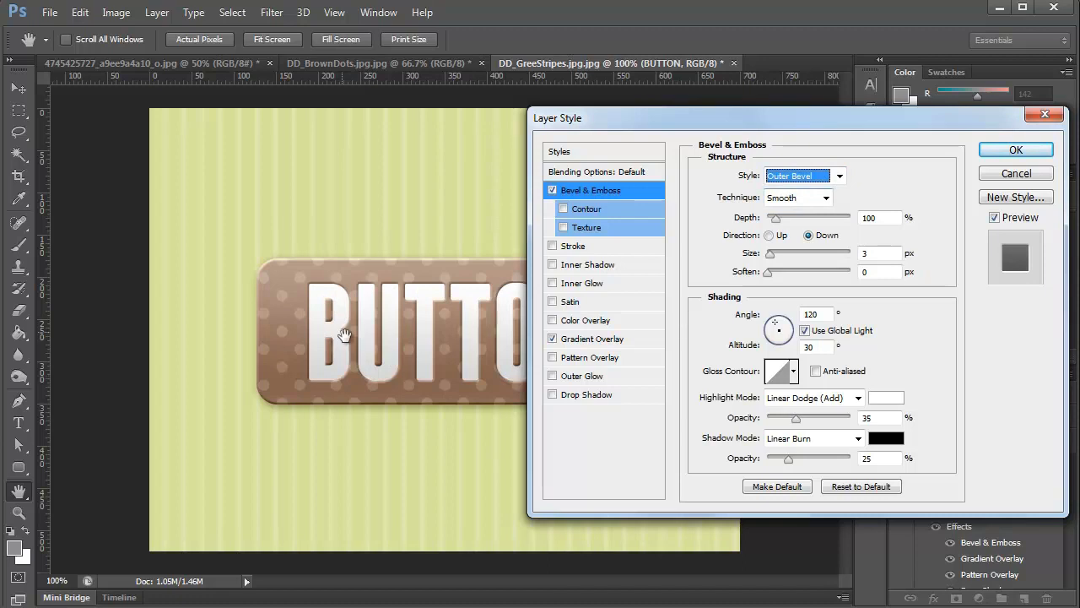
left_click(570, 266)
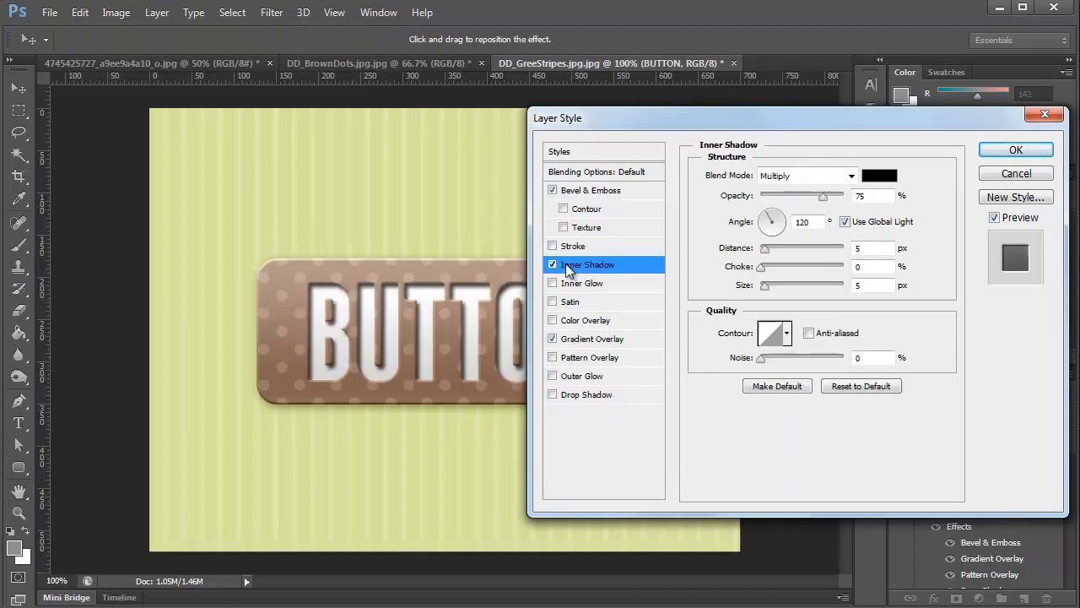
left_click(772, 196)
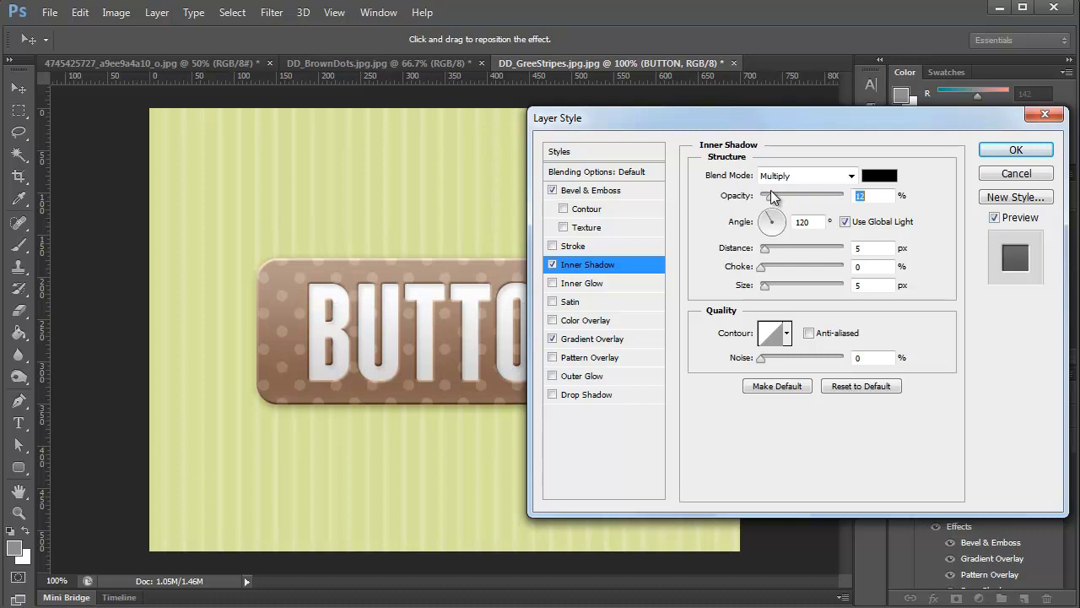
Apply the text effects, shrink BUTTON slightly with Ctrl+T, and nudge it left to re-centre
key("Return")
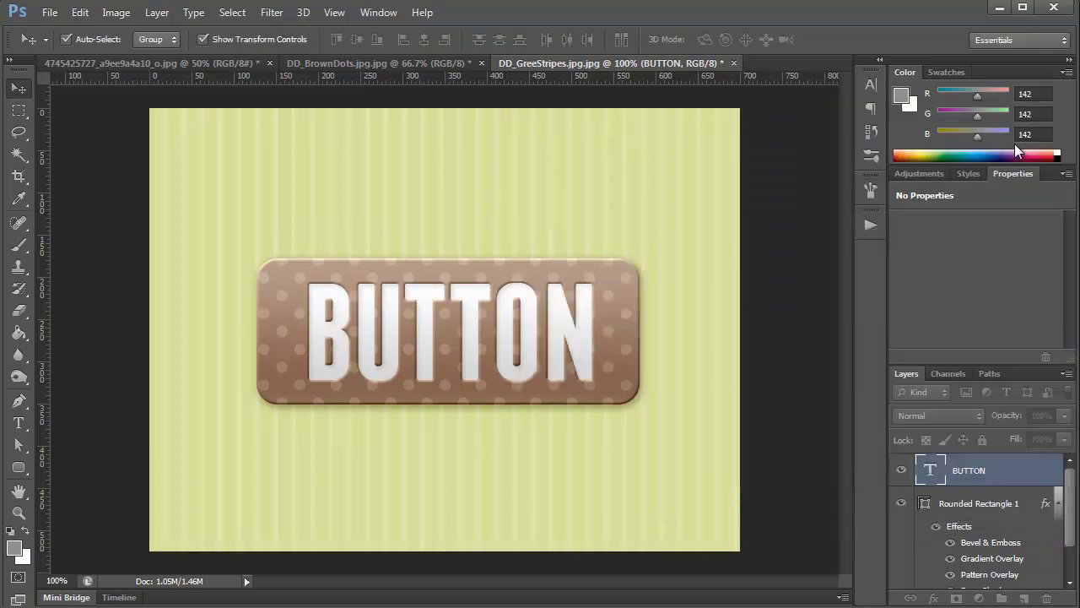
left_click(527, 320)
key("ctrl+t")
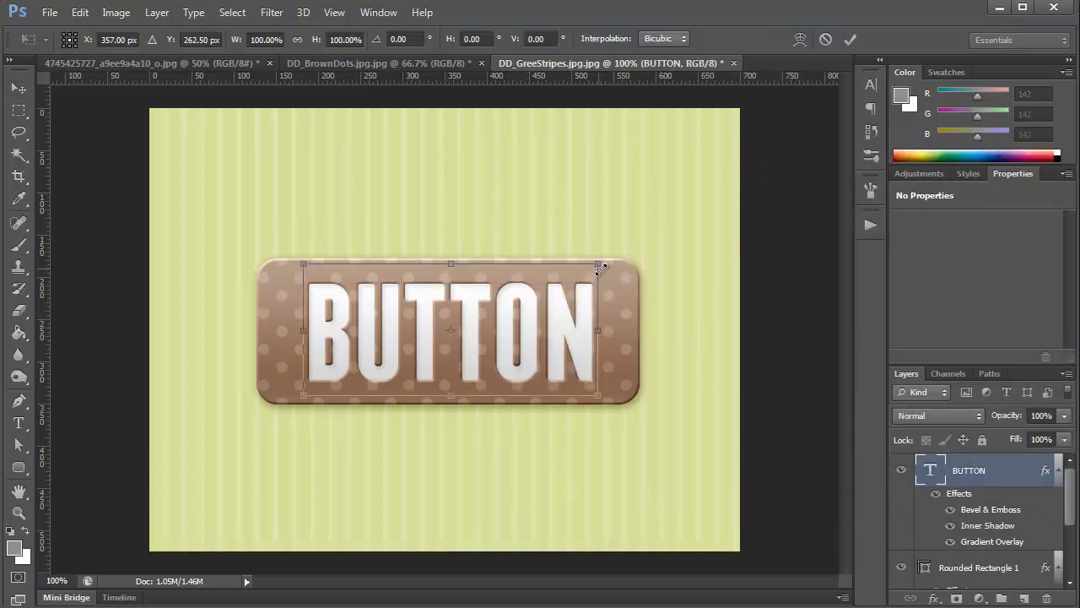
left_click_drag(598, 263, 575, 277)
key("Return")
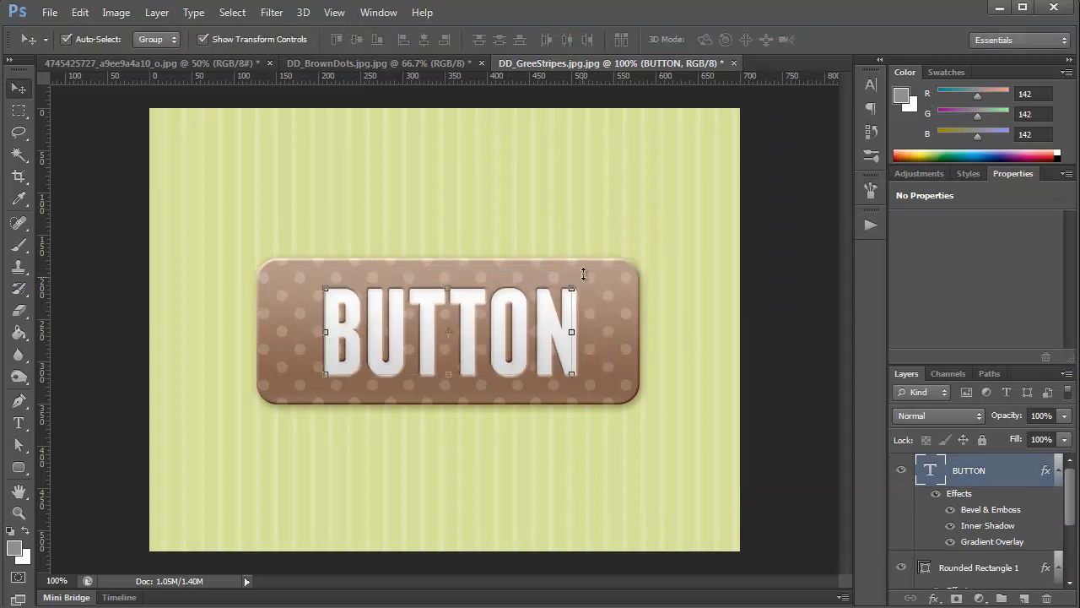
left_click_drag(544, 338, 541, 337)
left_click(772, 260)
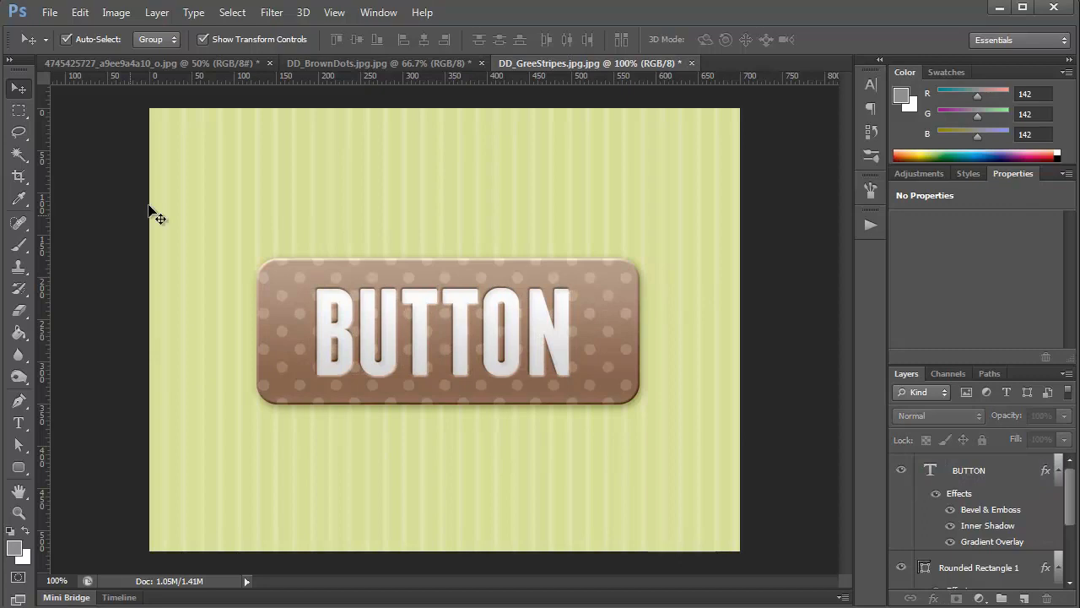